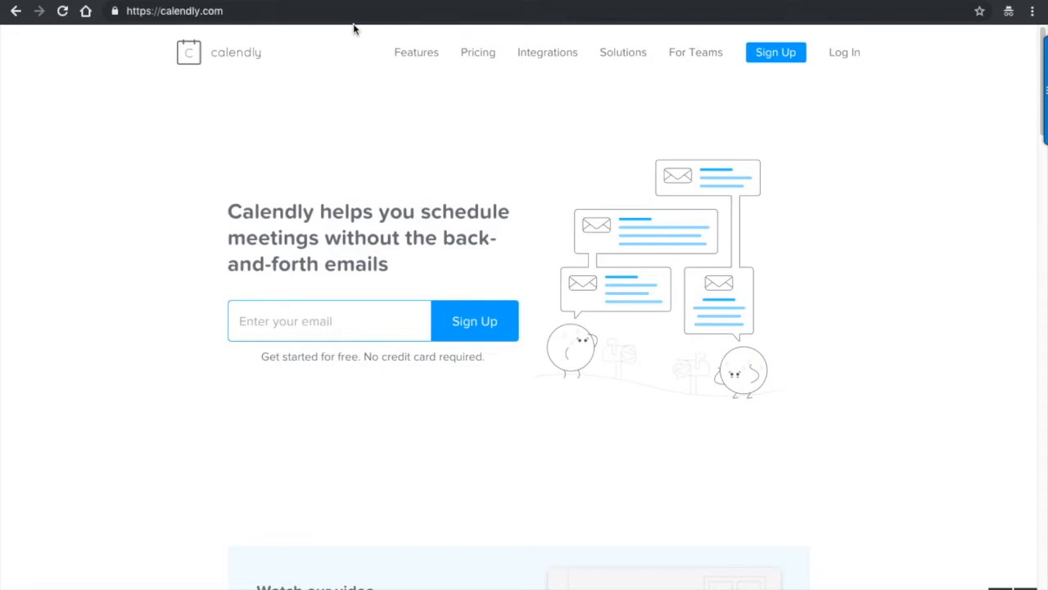
# - Open the Calendly sign-up page from the home page's top navigation
pyautogui.click(768, 54)
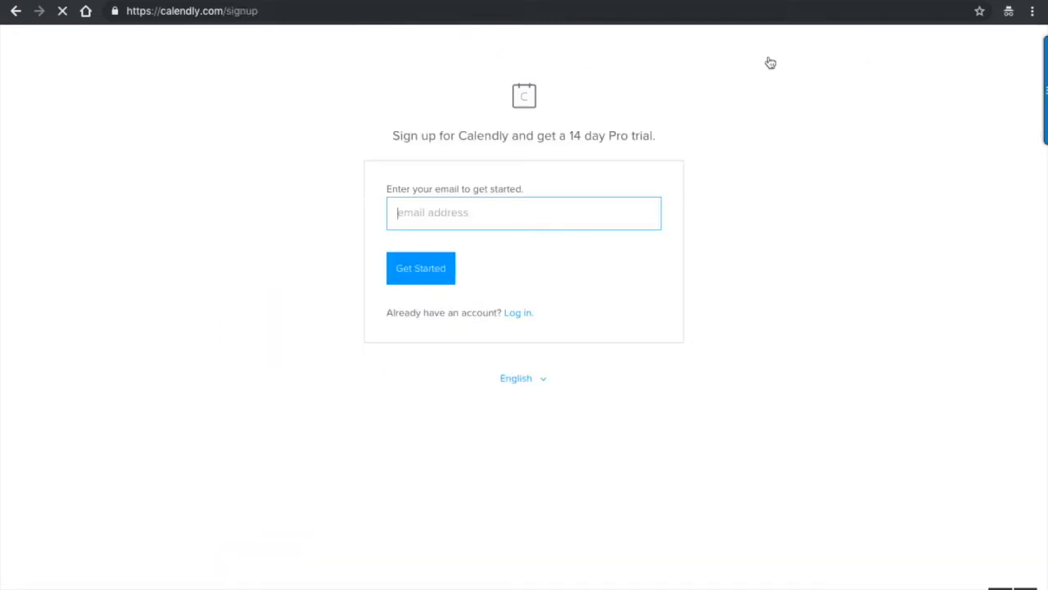
# - Enter the Gmail address for the new account and submit it to begin sign-up
pyautogui.click(460, 223)
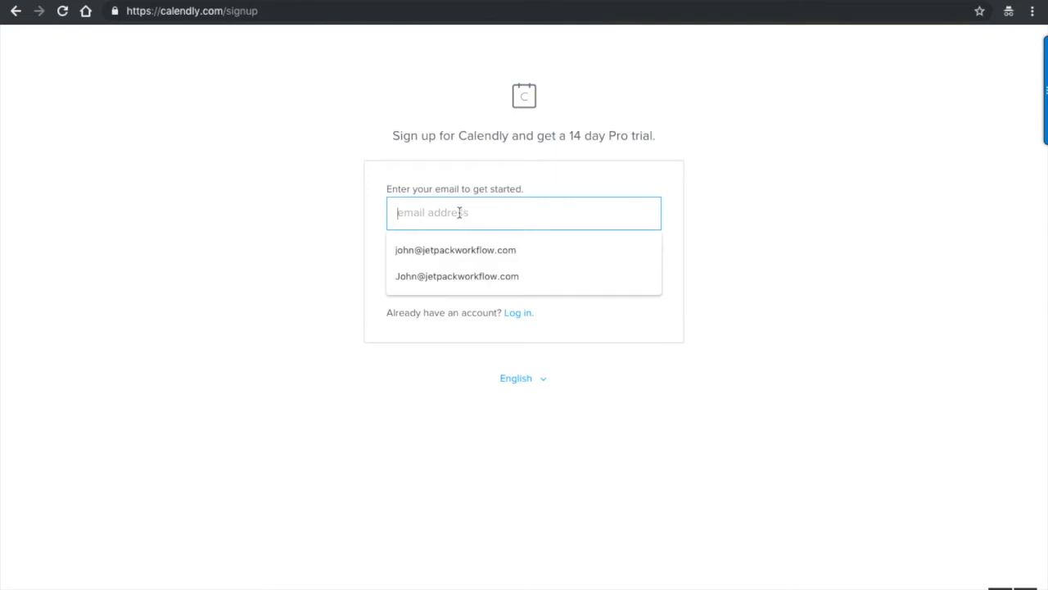
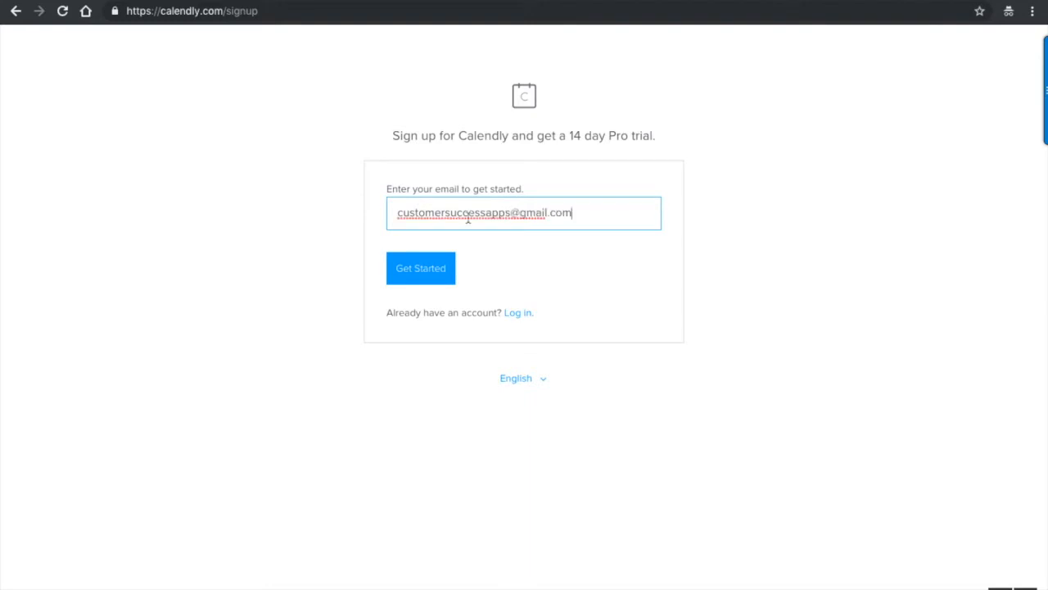
pyautogui.click(447, 278)
# - Sign up with Google using that account and allow Calendly access to its calendar
pyautogui.click(485, 277)
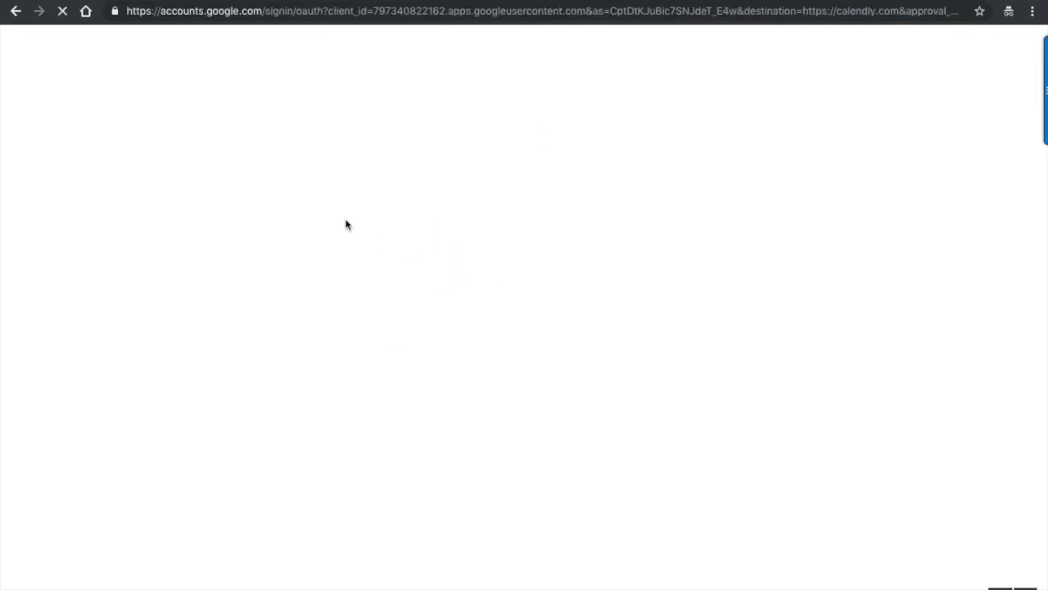
pyautogui.click(474, 291)
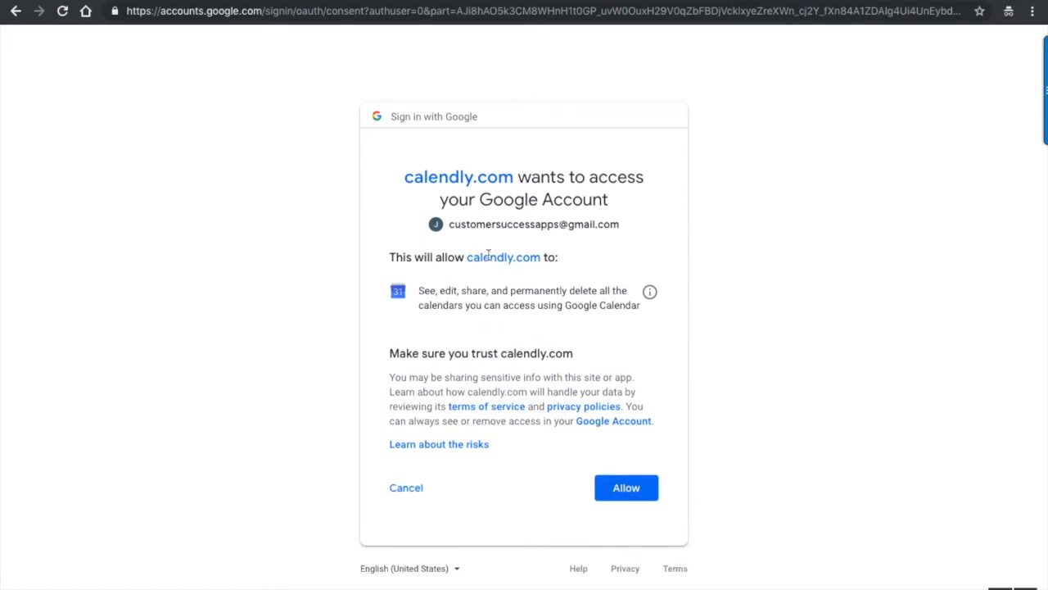
pyautogui.click(622, 493)
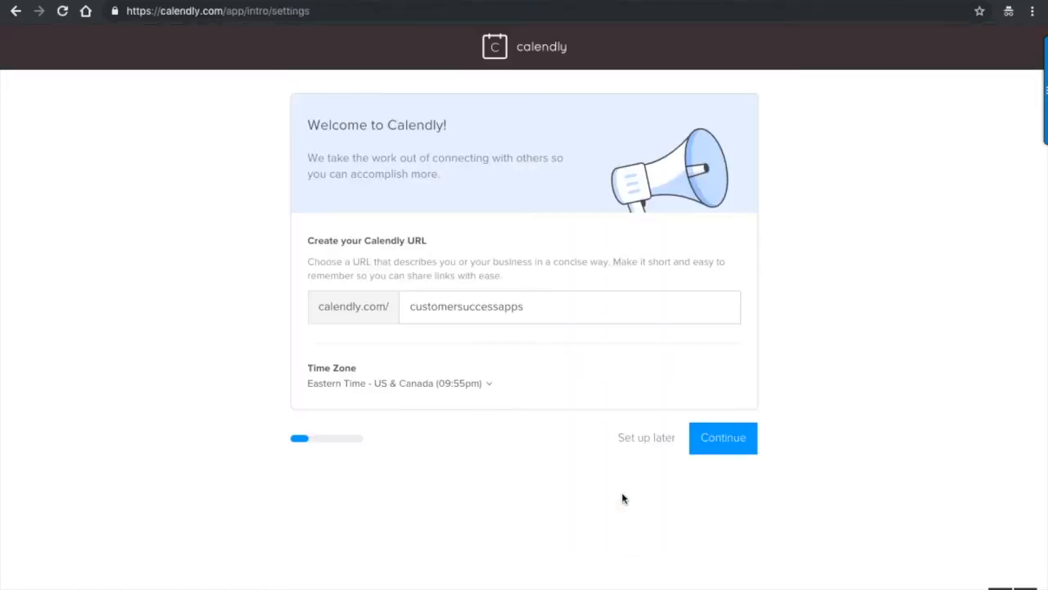
# - Keep the default URL, Eastern Time and Google Calendar, choosing the Customer success + Account Management role
pyautogui.moveTo(413, 307); pyautogui.dragTo(540, 308)
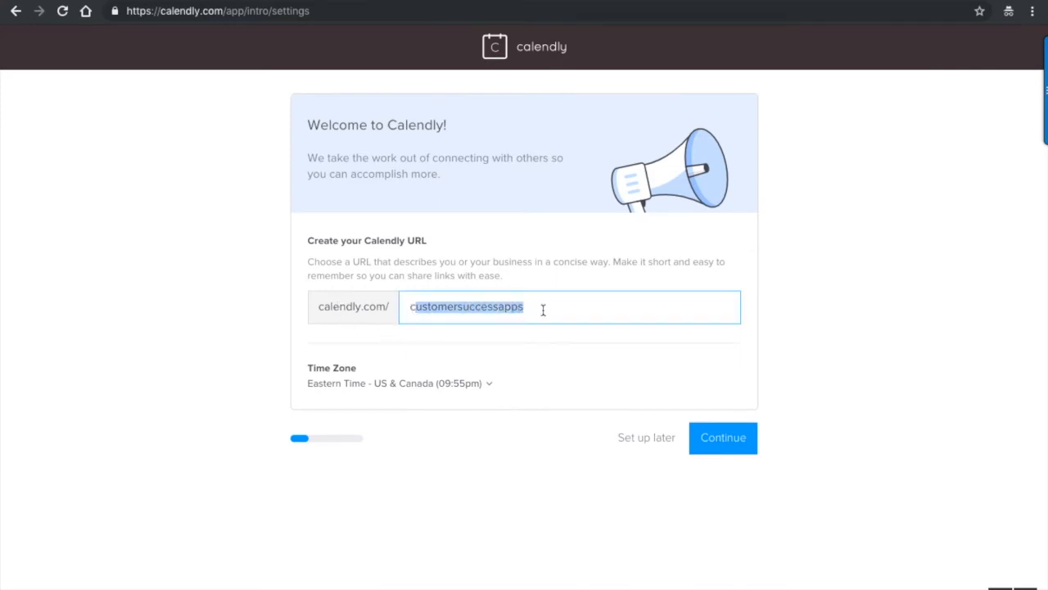
pyautogui.click(521, 346)
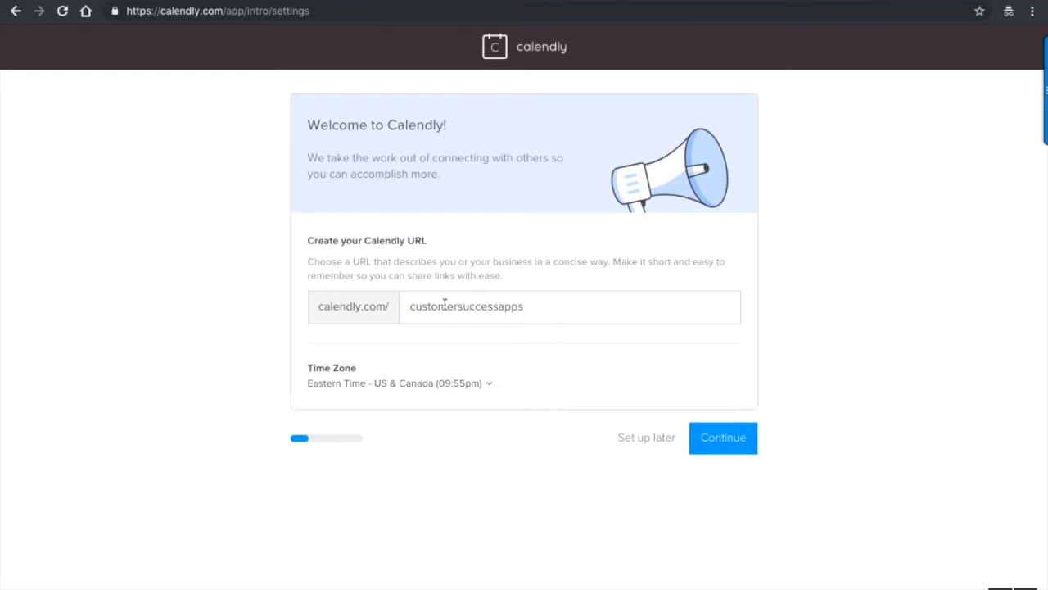
pyautogui.click(724, 450)
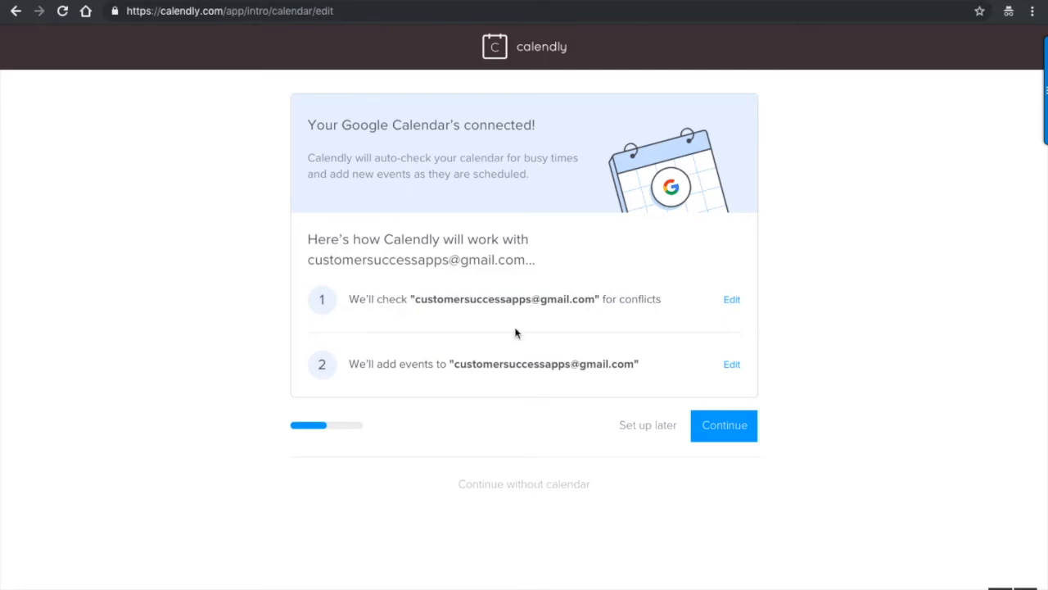
pyautogui.click(728, 429)
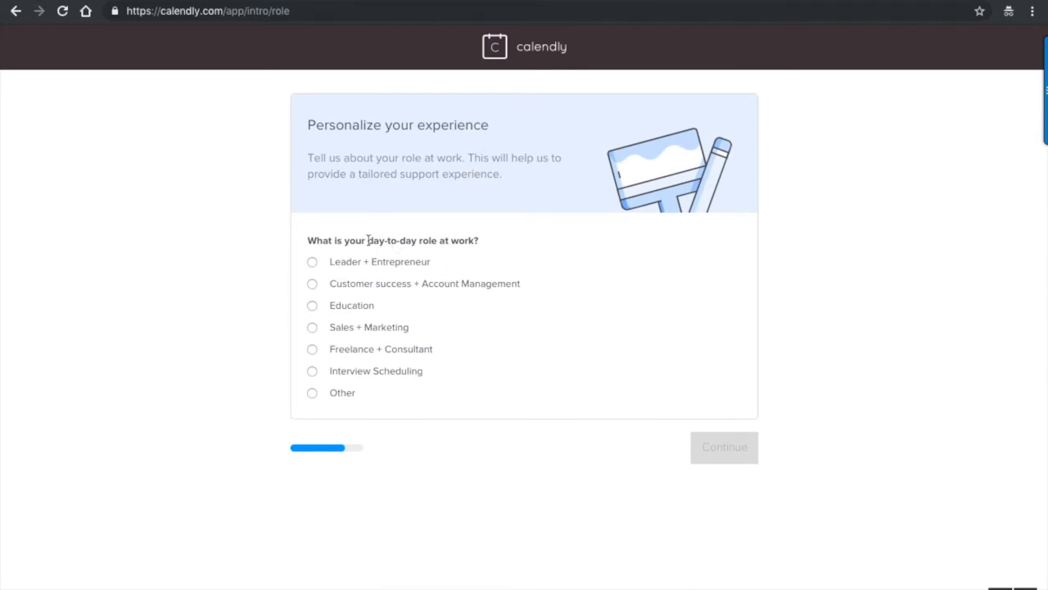
pyautogui.click(345, 286)
pyautogui.click(714, 451)
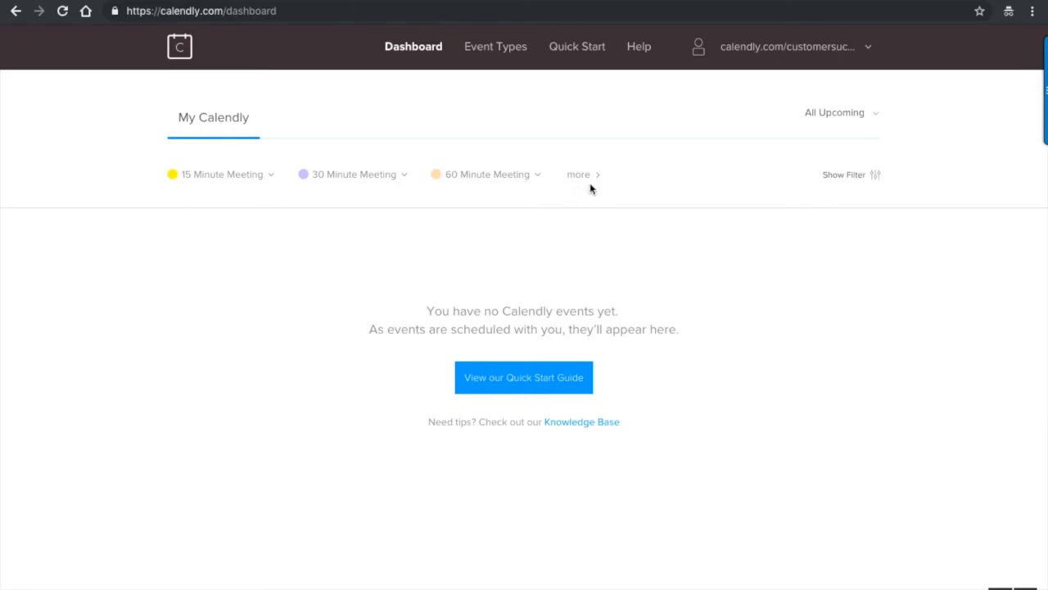
# - Create a new Group event type from the Event Types page
pyautogui.click(521, 387)
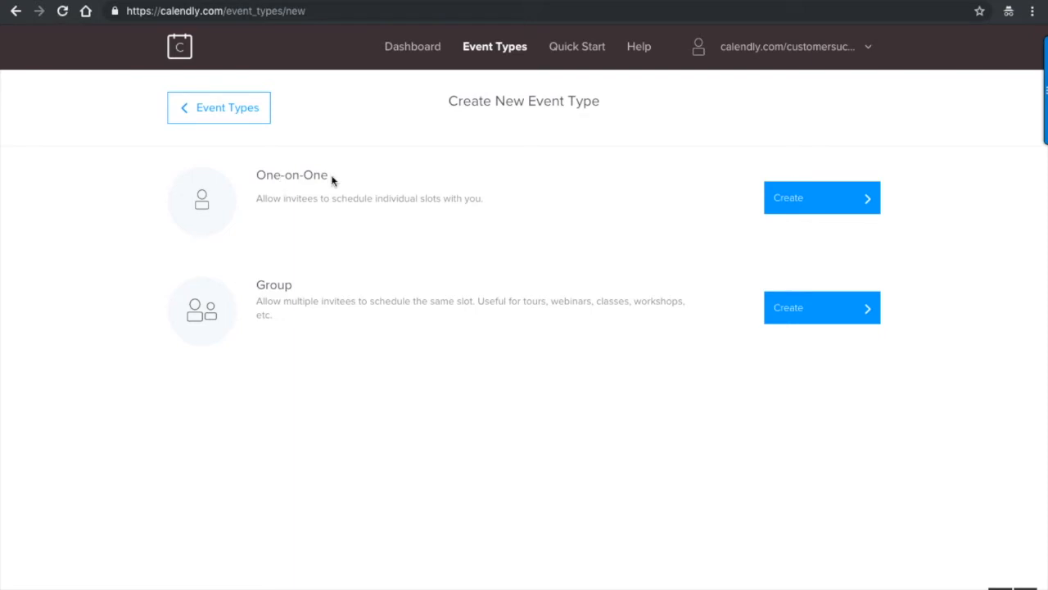
pyautogui.click(800, 322)
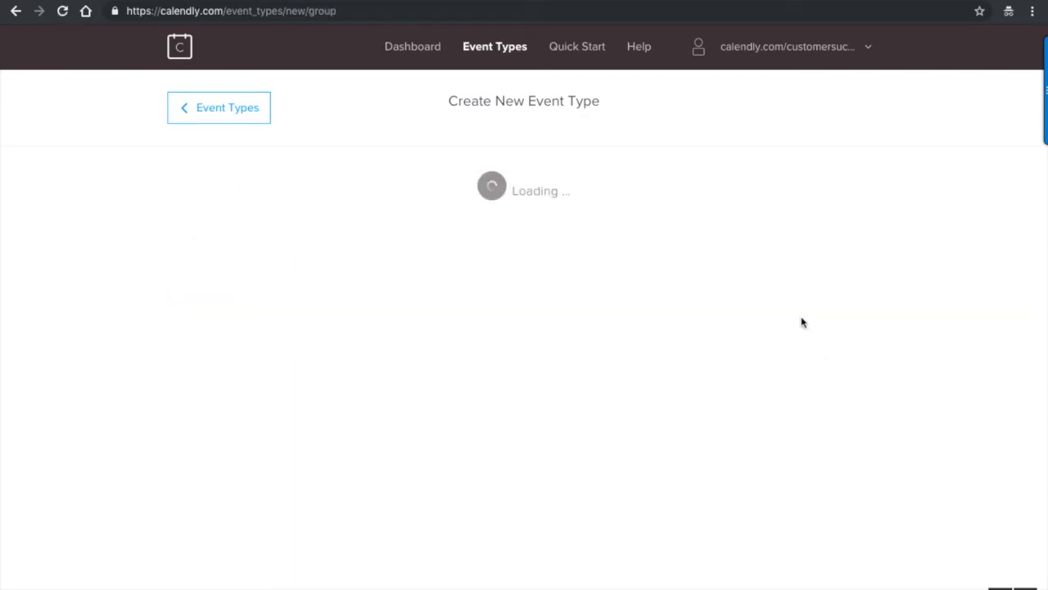
# - Name the group event 'Team Training'
pyautogui.click(290, 292)
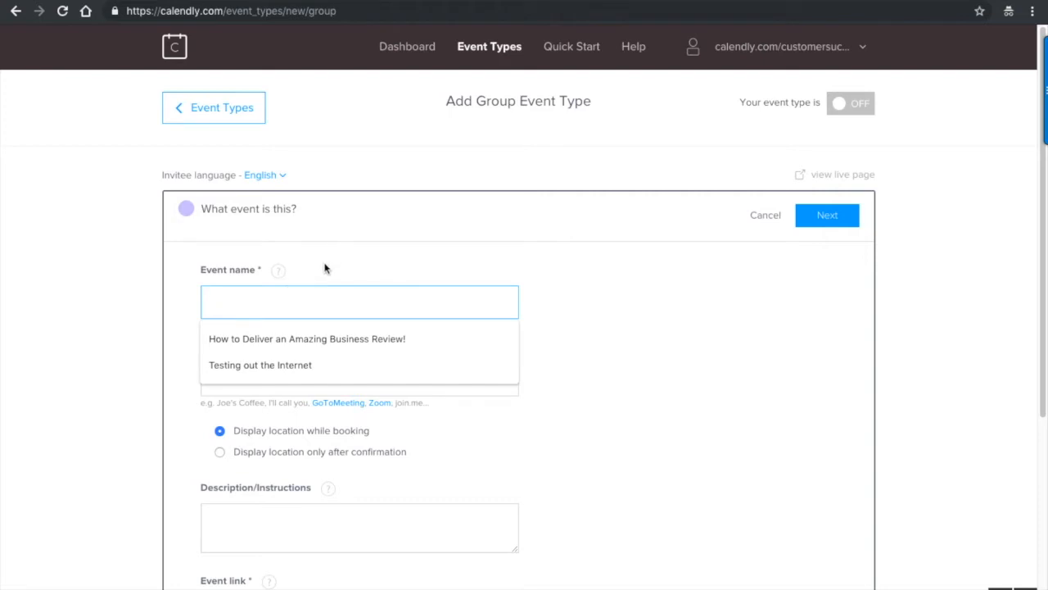
pyautogui.click(300, 336)
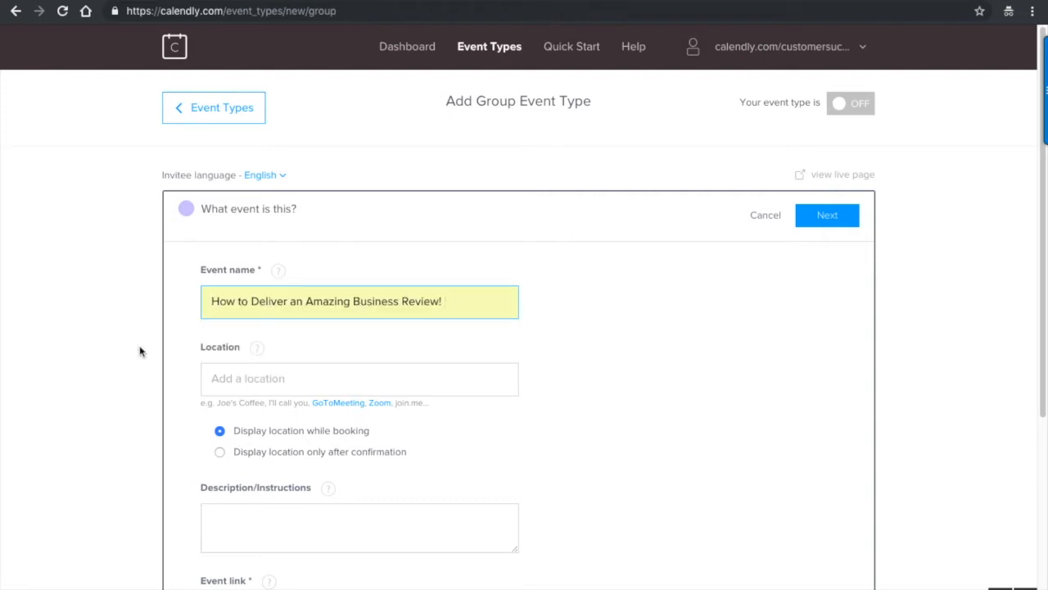
pyautogui.tripleClick(372, 302)
pyautogui.write('T')
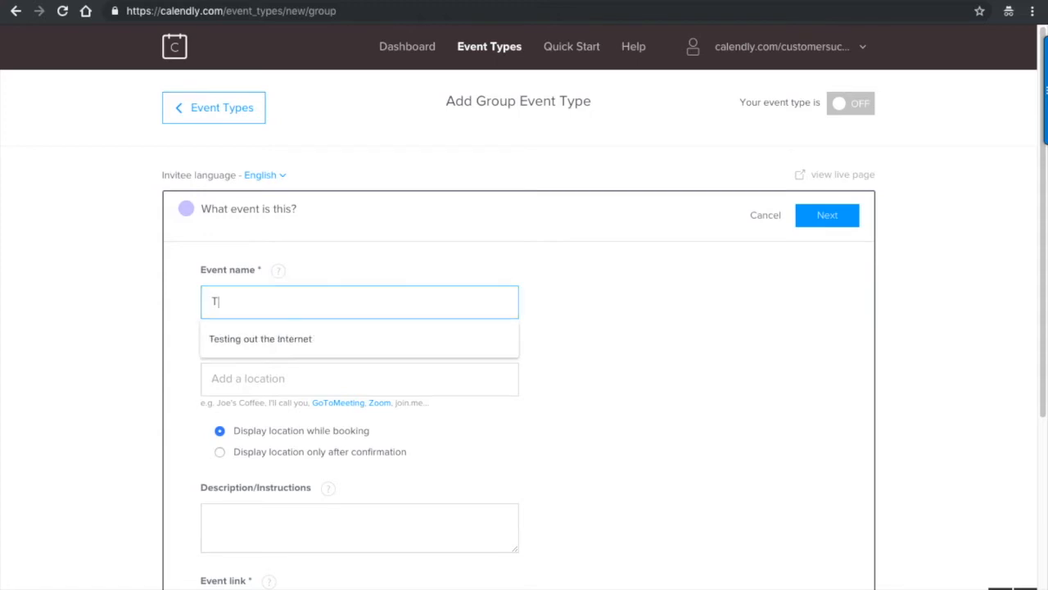
pyautogui.write('eam Training')
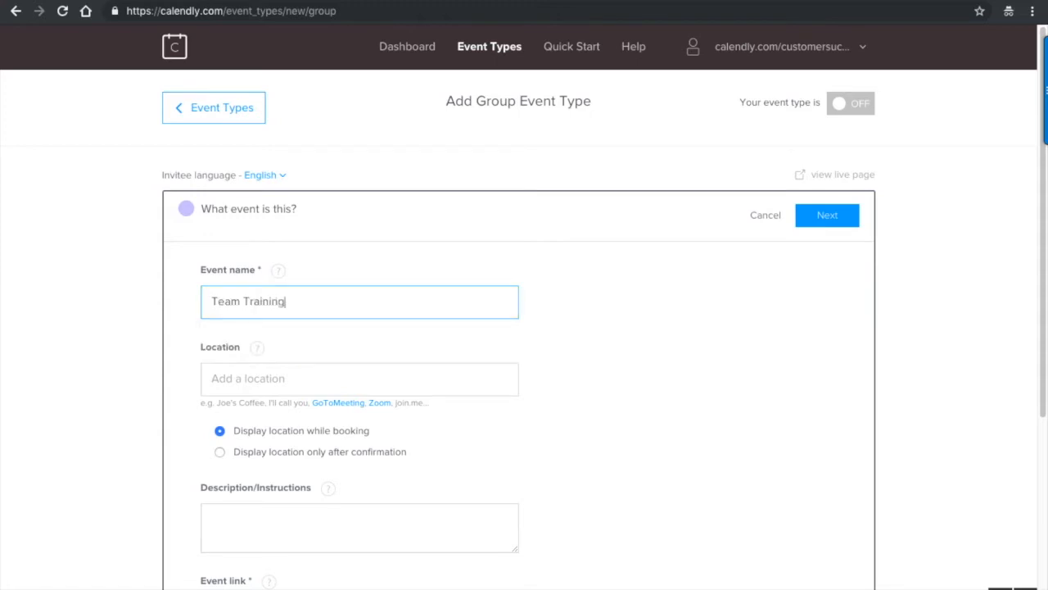
# - Set the event location to Zoom and review the description and event link slug
pyautogui.click(350, 386)
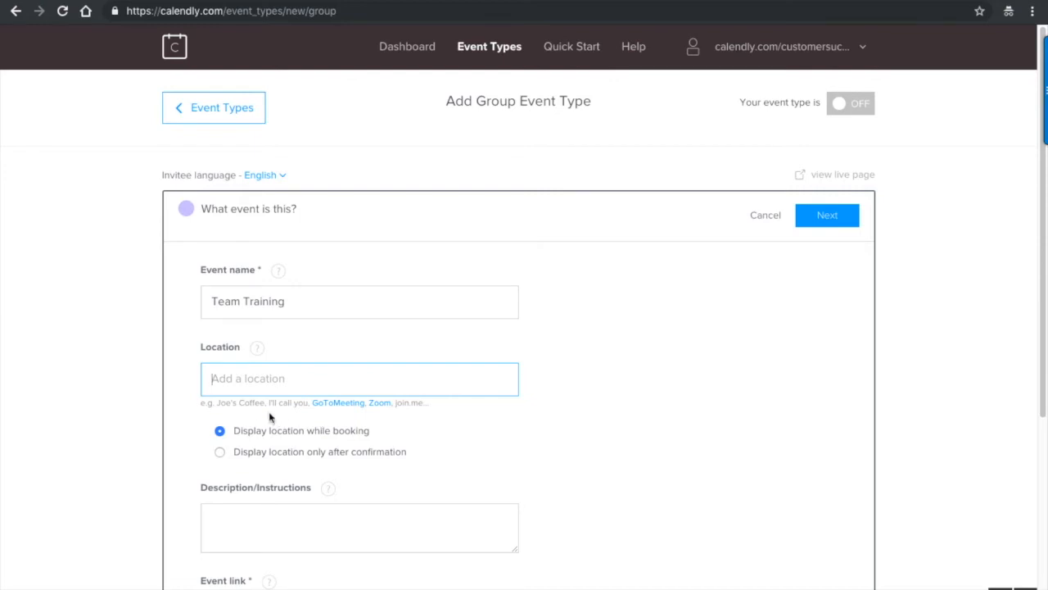
pyautogui.click(380, 403)
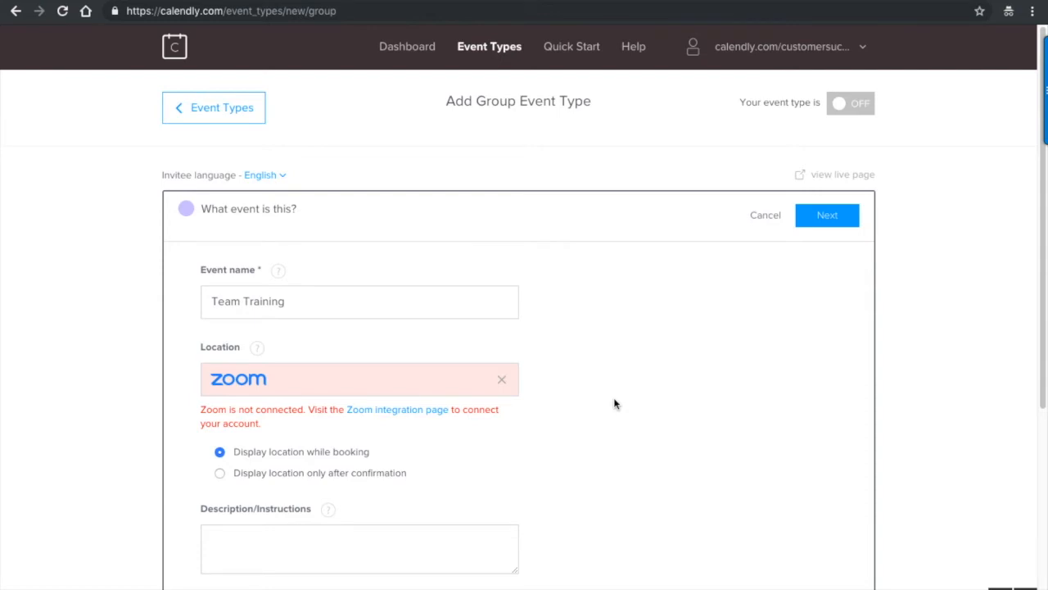
pyautogui.scroll(-4, 615, 403)
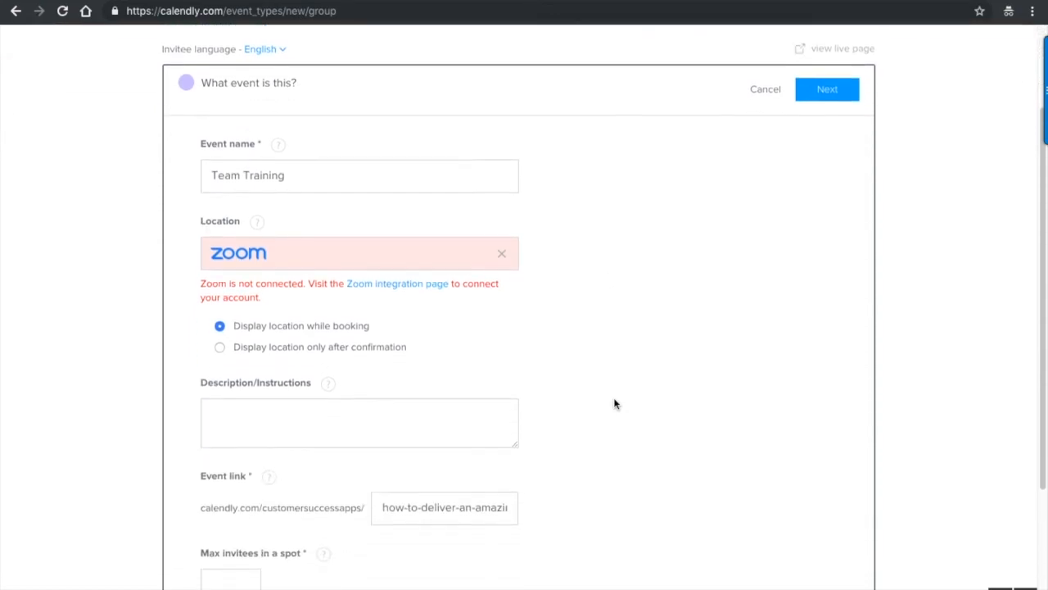
pyautogui.click(272, 390)
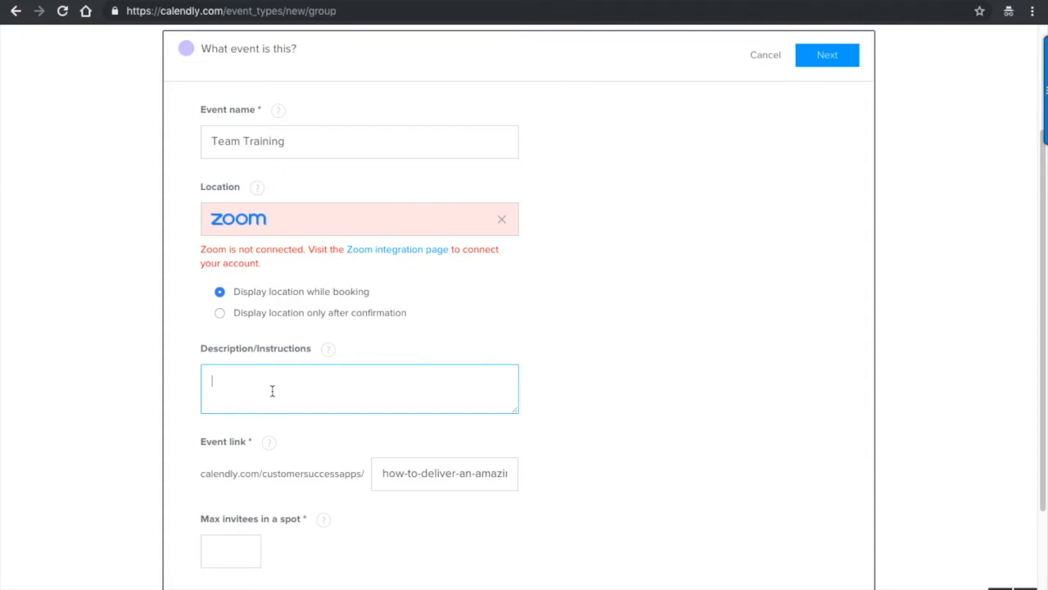
pyautogui.scroll(-1, 272, 391)
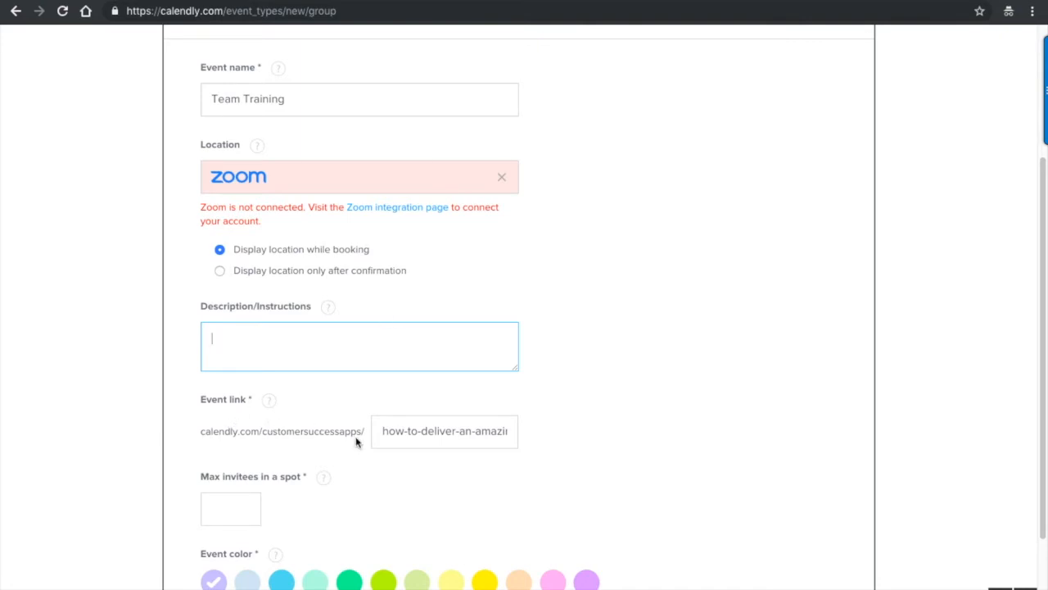
pyautogui.moveTo(395, 434); pyautogui.dragTo(359, 429)
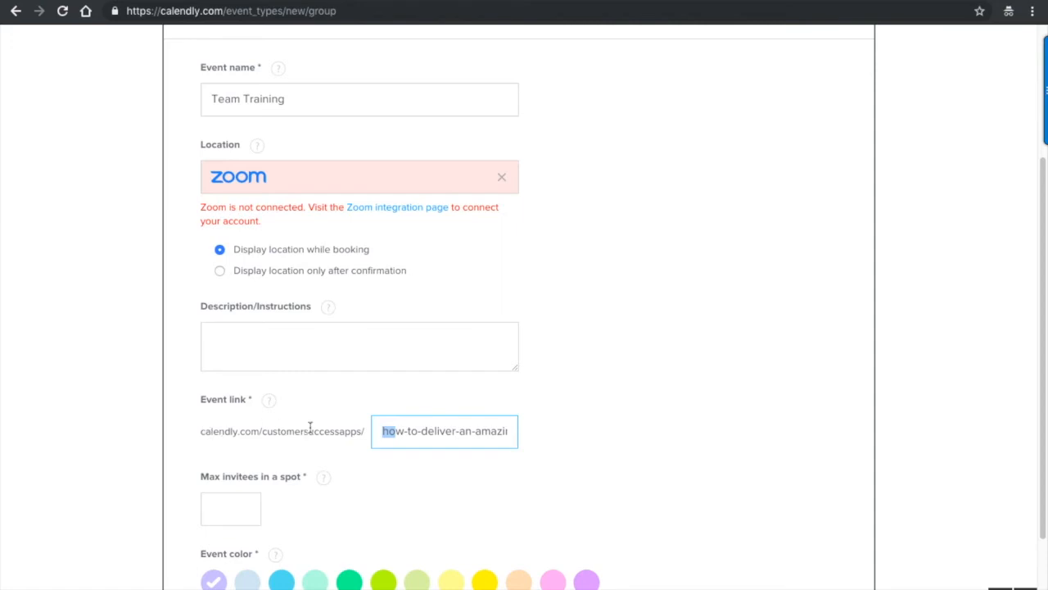
# - Return to the blank Max invitees in a spot field after an attempt to proceed
pyautogui.click(227, 507)
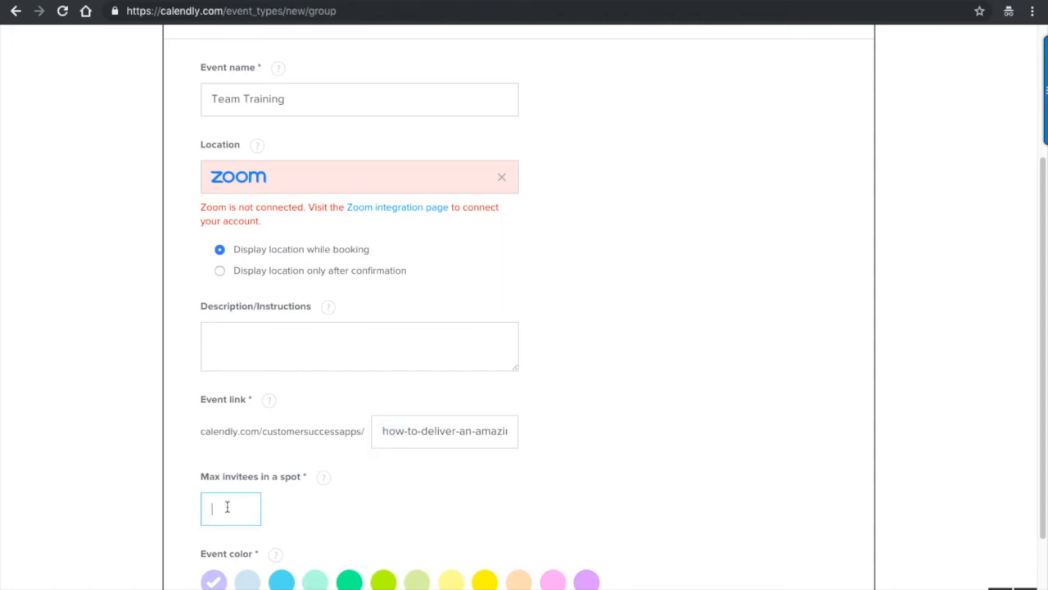
pyautogui.scroll(-2, 227, 507)
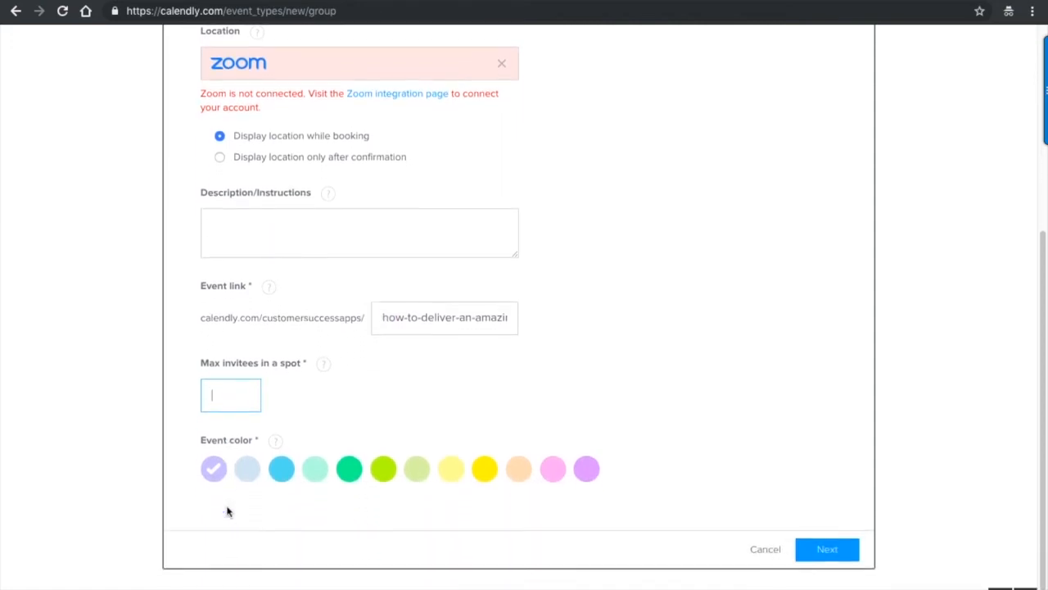
pyautogui.click(820, 551)
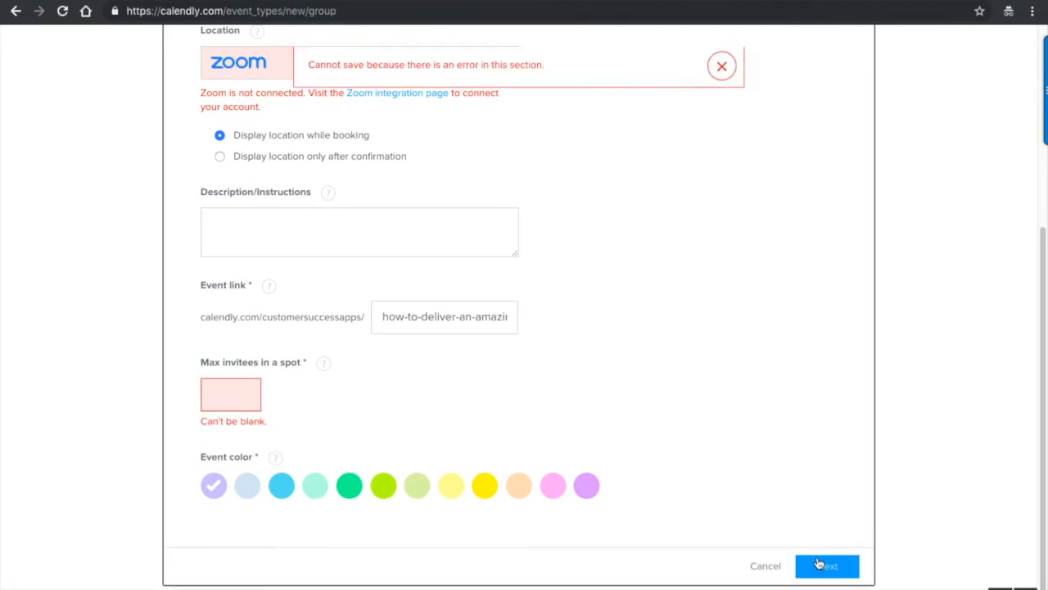
pyautogui.click(234, 394)
# - Enter 10 max invitees per spot and save the event details
pyautogui.write('10')
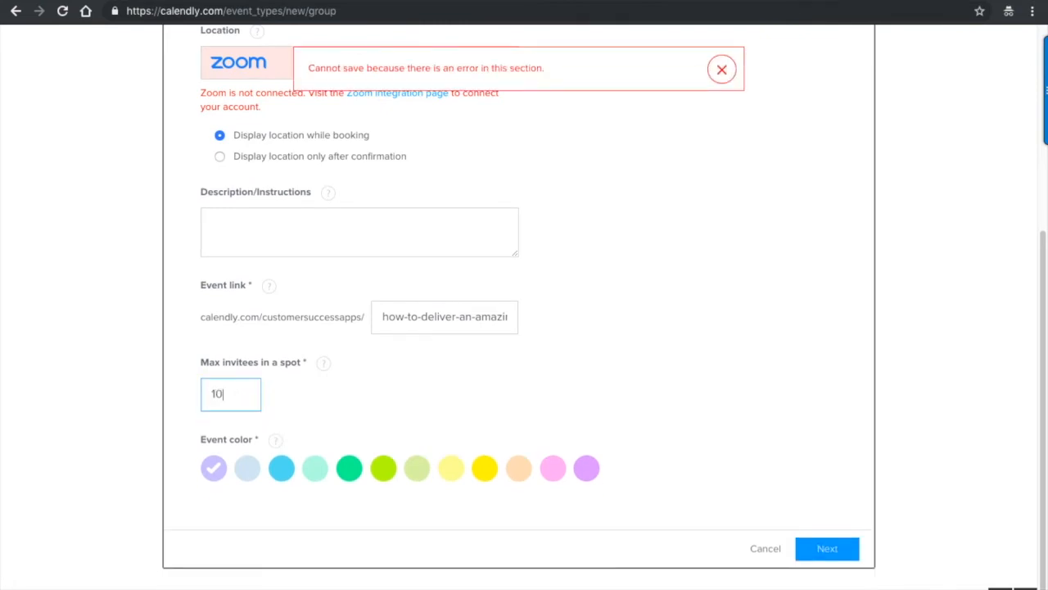
pyautogui.click(843, 551)
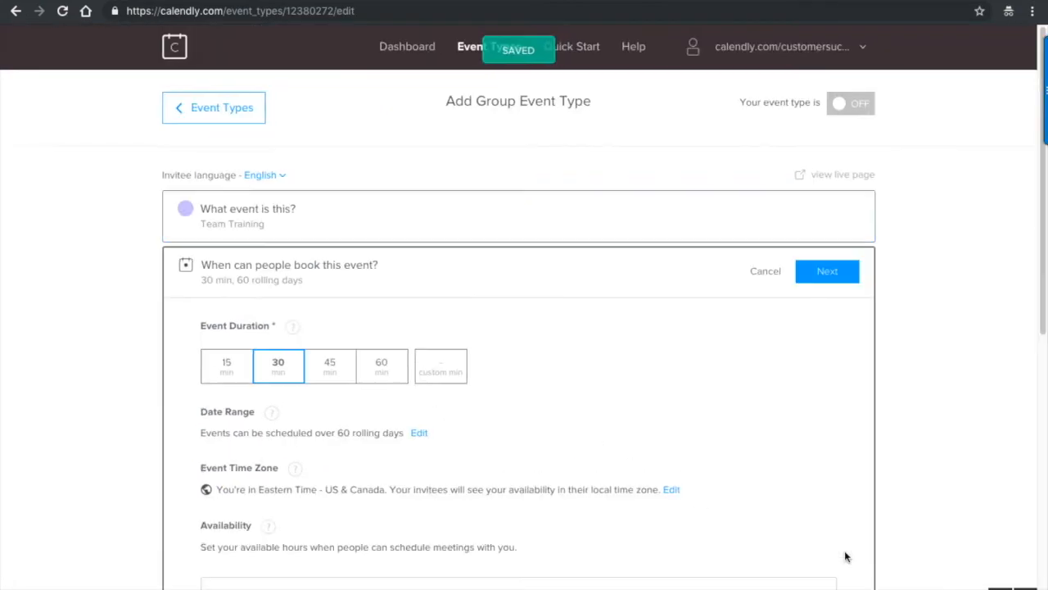
pyautogui.scroll(-1, 340, 305)
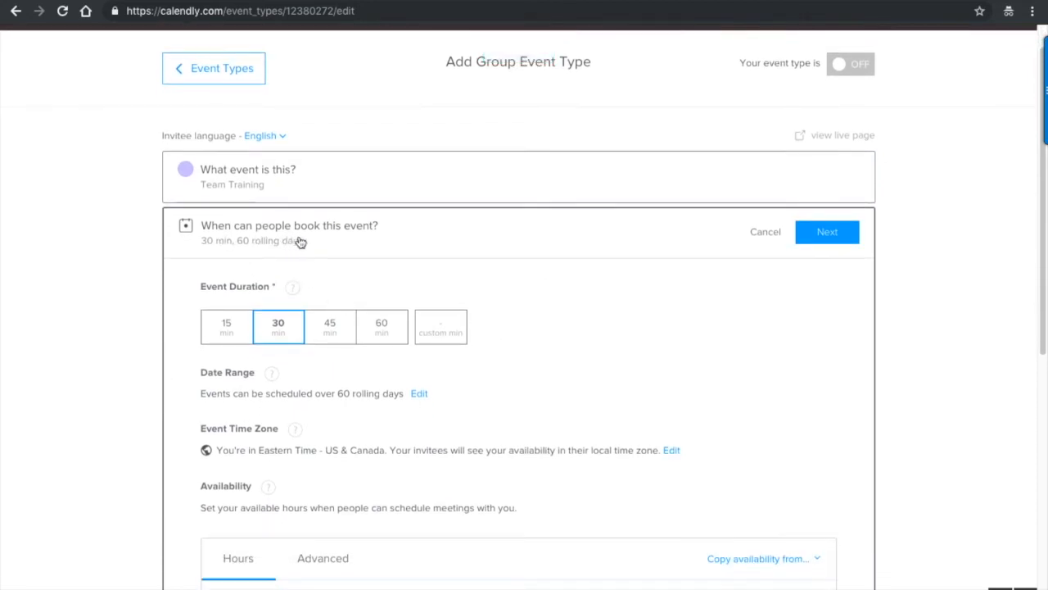
# - Set the event duration to 45 minutes, leaving the Dec 10 hours unchanged
pyautogui.click(330, 328)
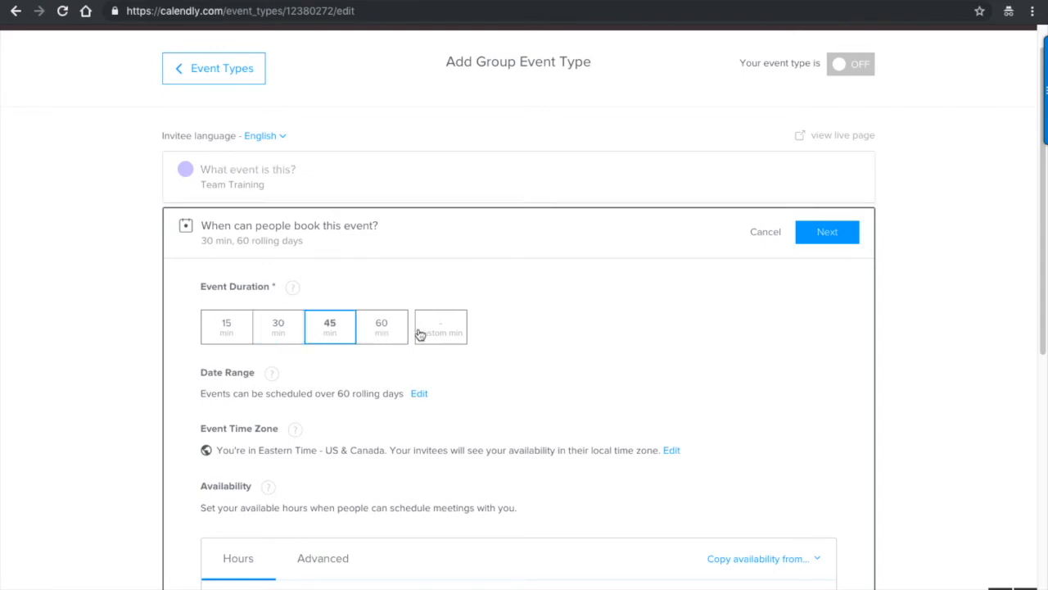
pyautogui.scroll(-1, 418, 335)
pyautogui.scroll(-2, 442, 284)
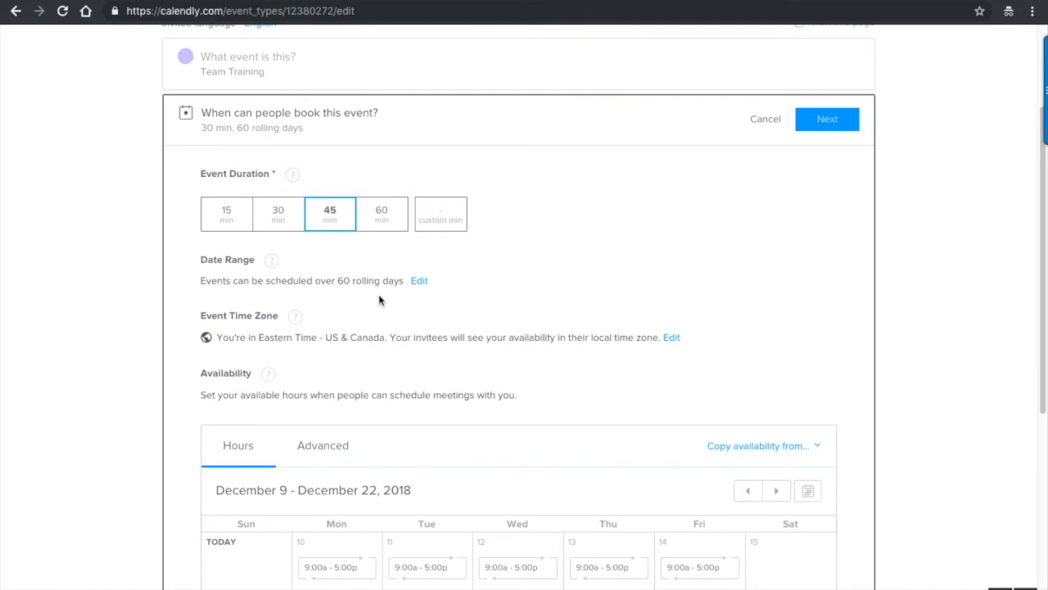
pyautogui.scroll(-1, 379, 301)
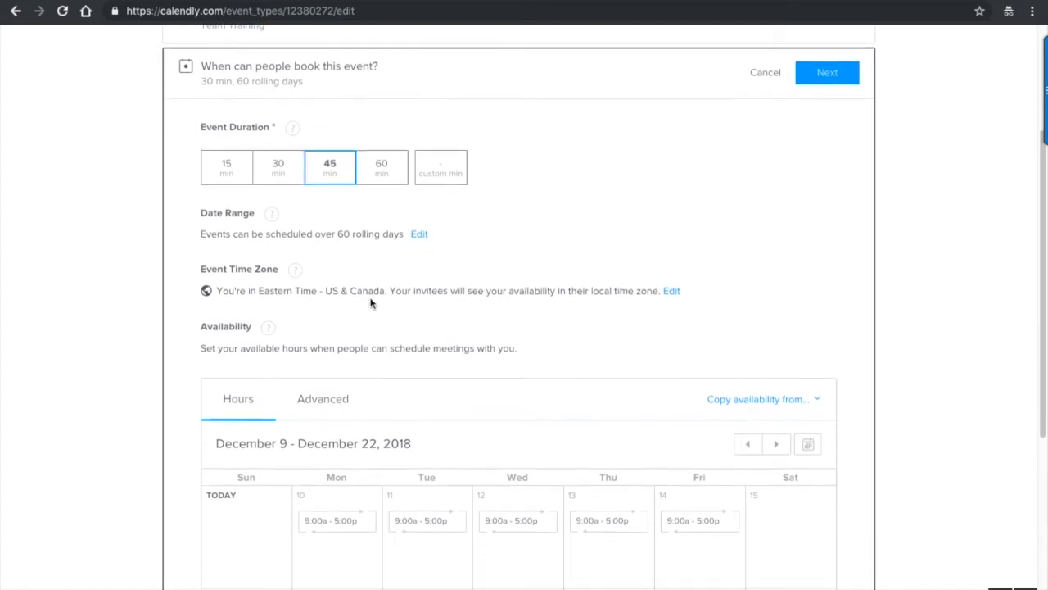
pyautogui.scroll(-2, 405, 284)
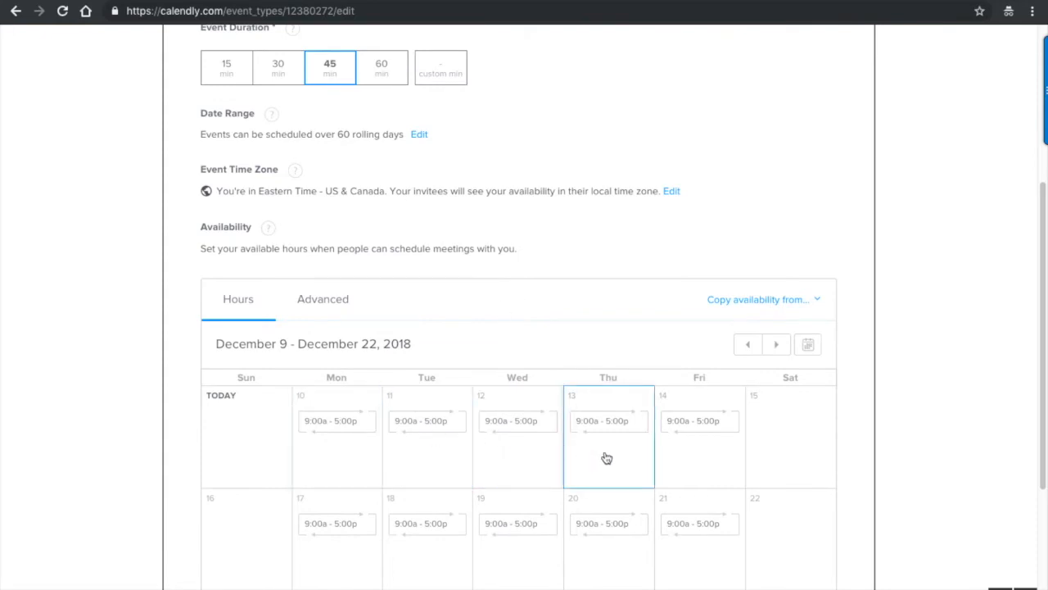
pyautogui.click(338, 425)
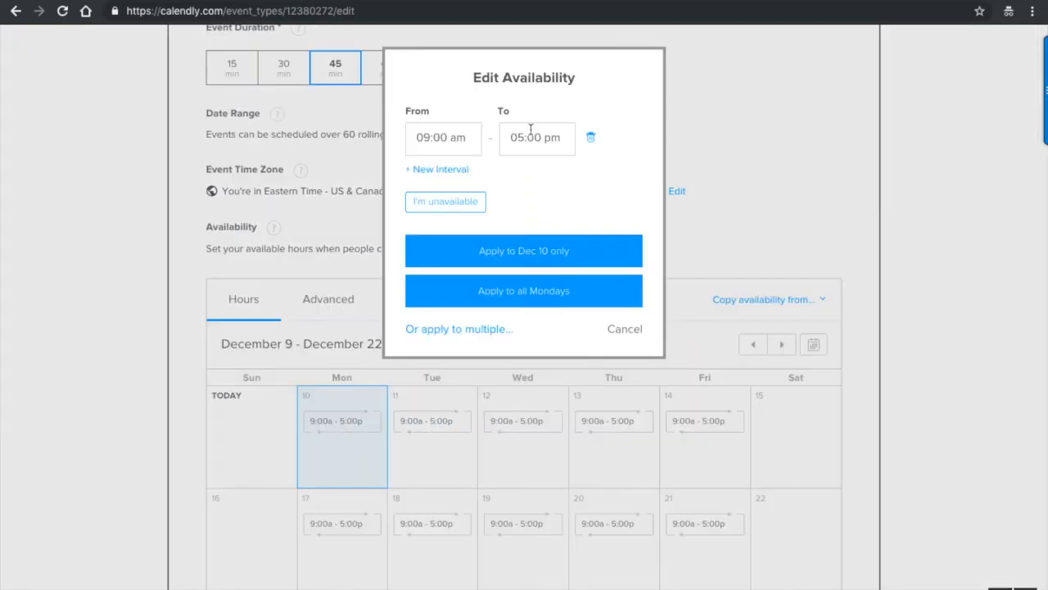
pyautogui.click(627, 329)
# - Copy availability from the 60 Minute Meeting
pyautogui.scroll(-2, 679, 262)
pyautogui.scroll(-1, 679, 262)
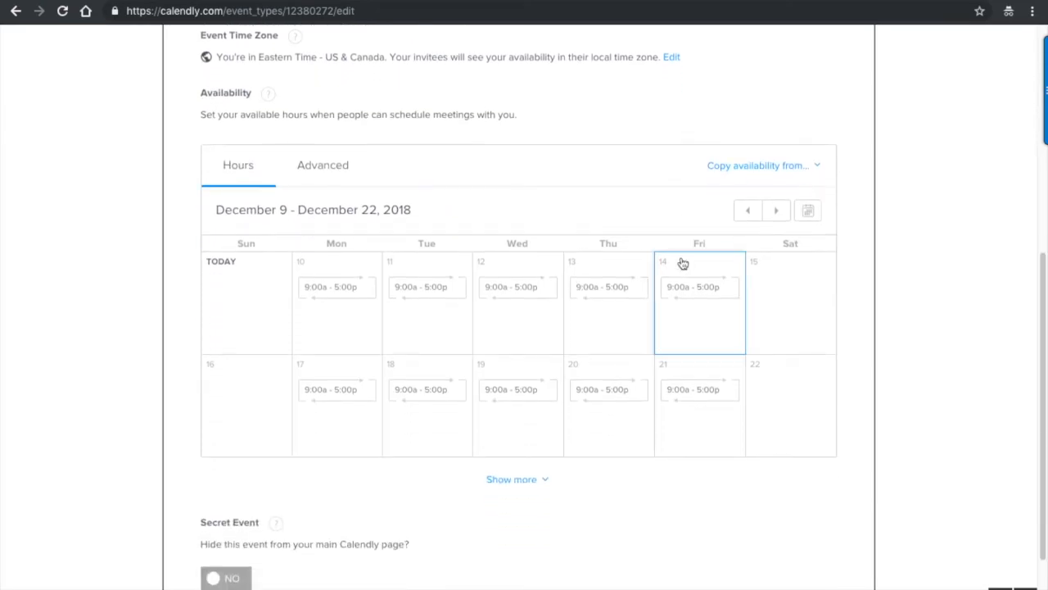
pyautogui.click(767, 167)
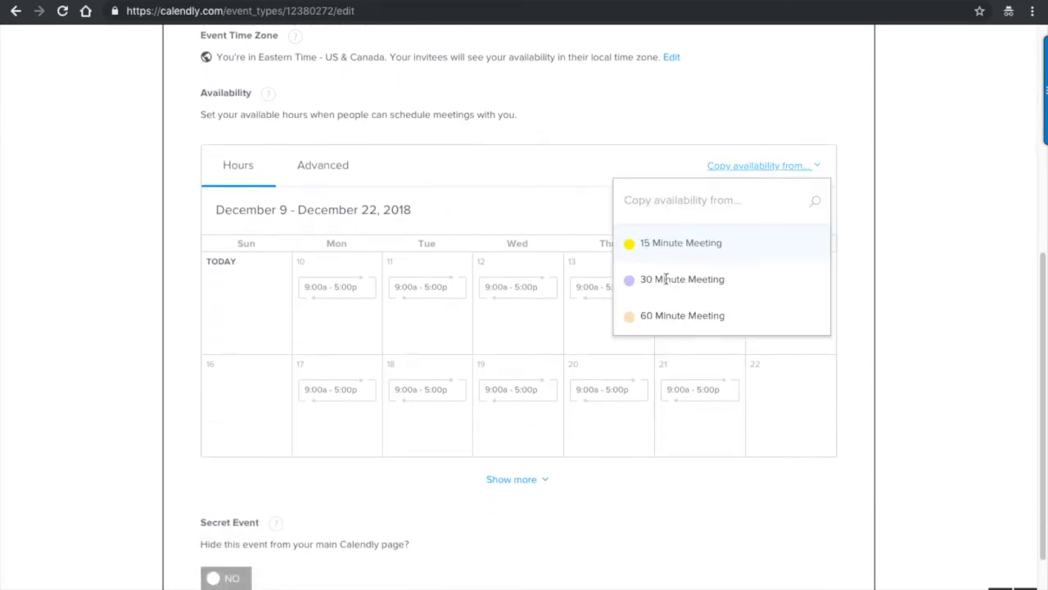
pyautogui.click(653, 312)
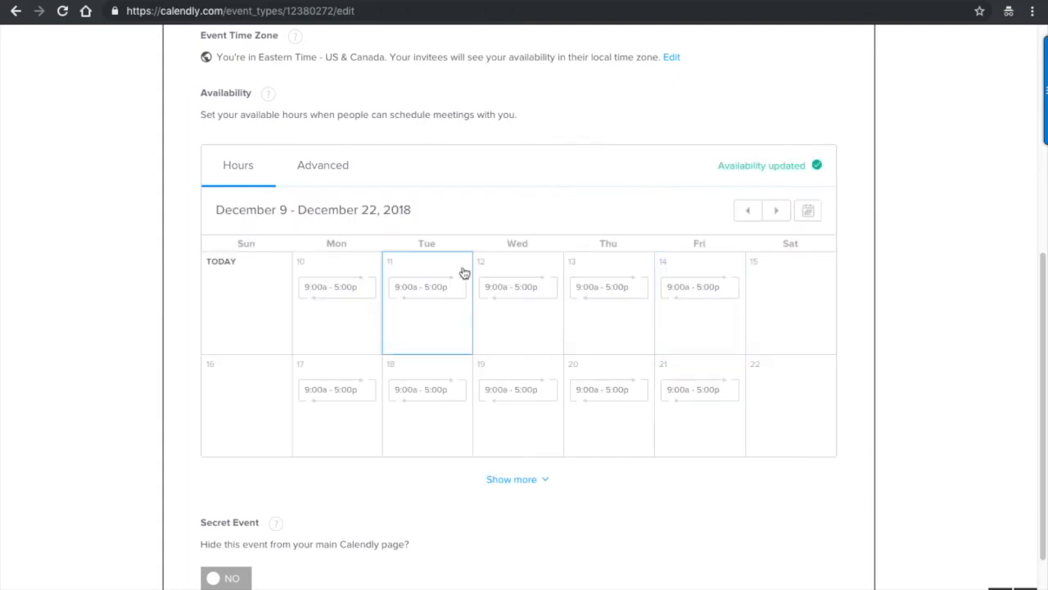
# - Toggle Secret Event on and back off so Team Training stays publicly listed
pyautogui.scroll(-2, 298, 295)
pyautogui.scroll(-1, 297, 295)
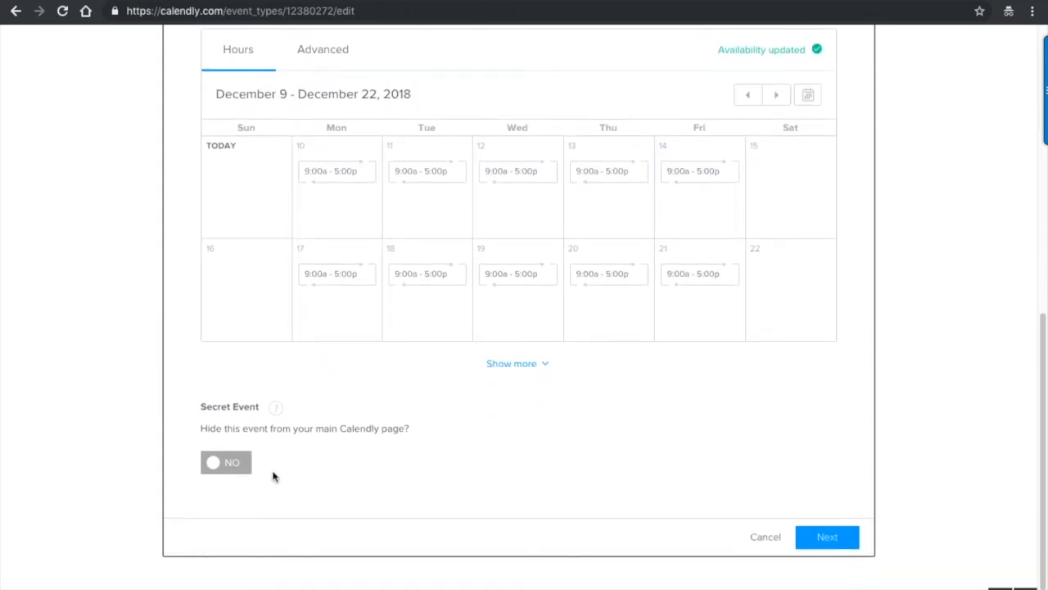
pyautogui.click(240, 464)
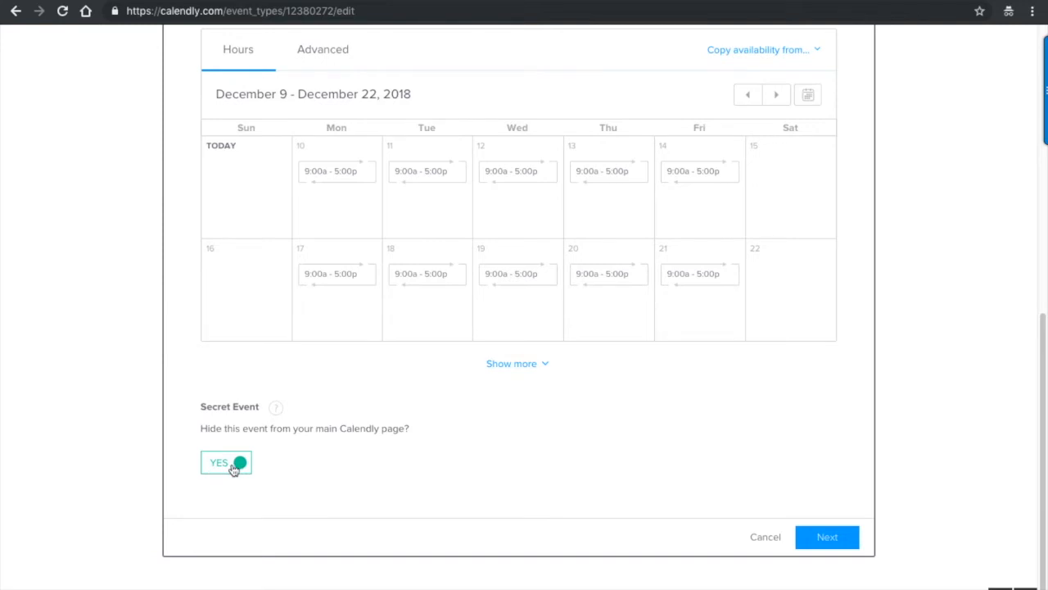
pyautogui.click(223, 465)
# - Save the scheduling settings, preview the Team Training booking page, then return to event types
pyautogui.click(844, 542)
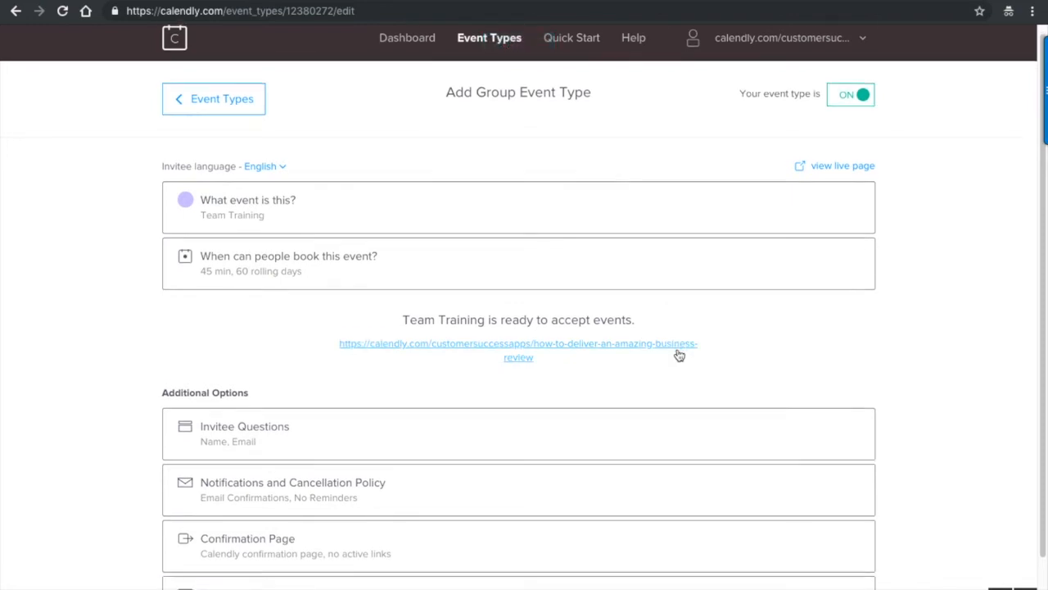
pyautogui.scroll(-1, 679, 354)
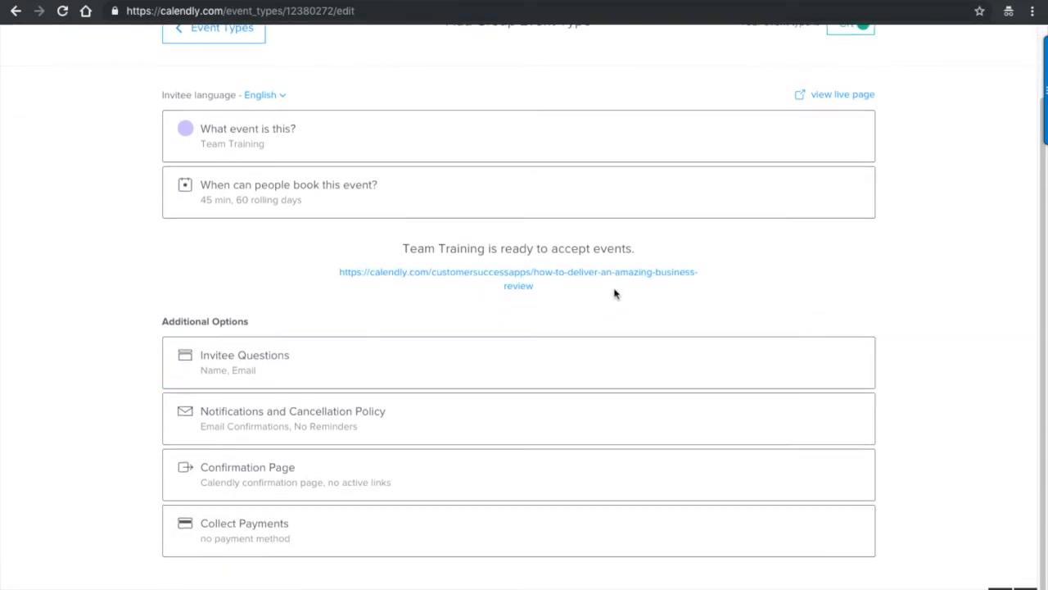
pyautogui.click(545, 277)
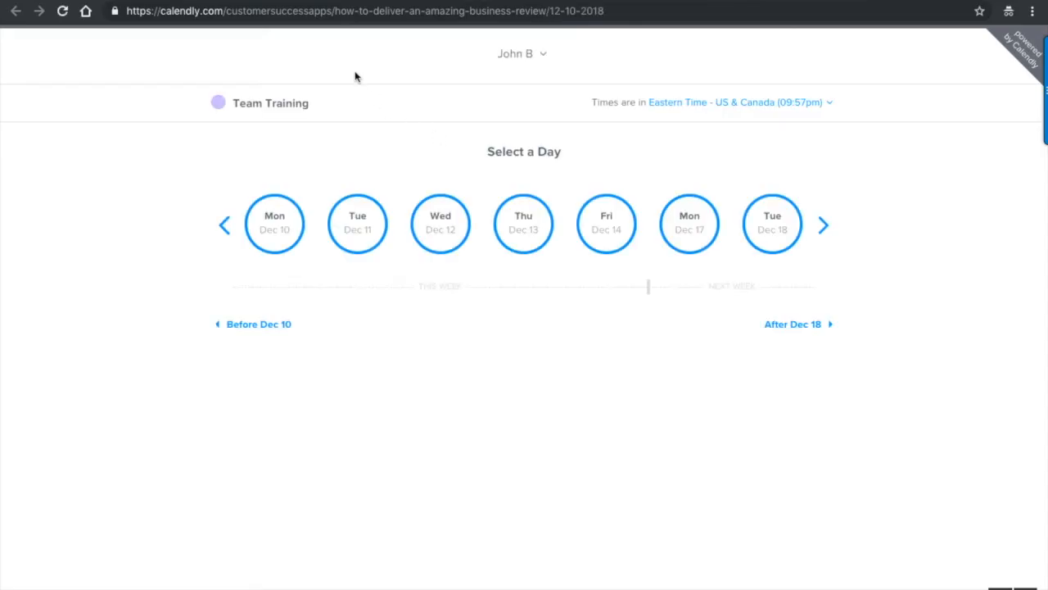
pyautogui.press('super+w')
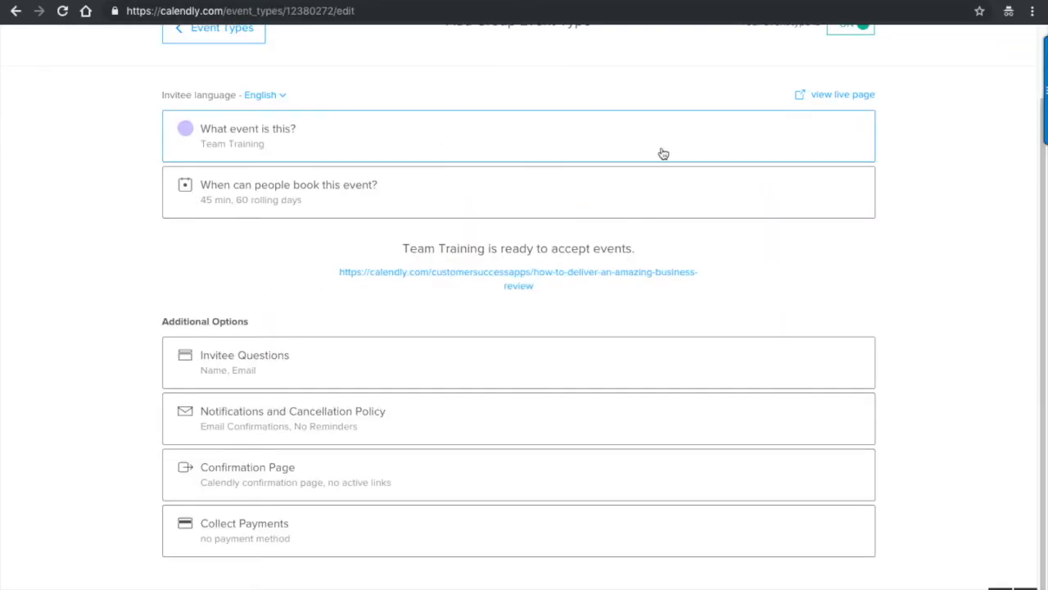
pyautogui.scroll(2, 662, 153)
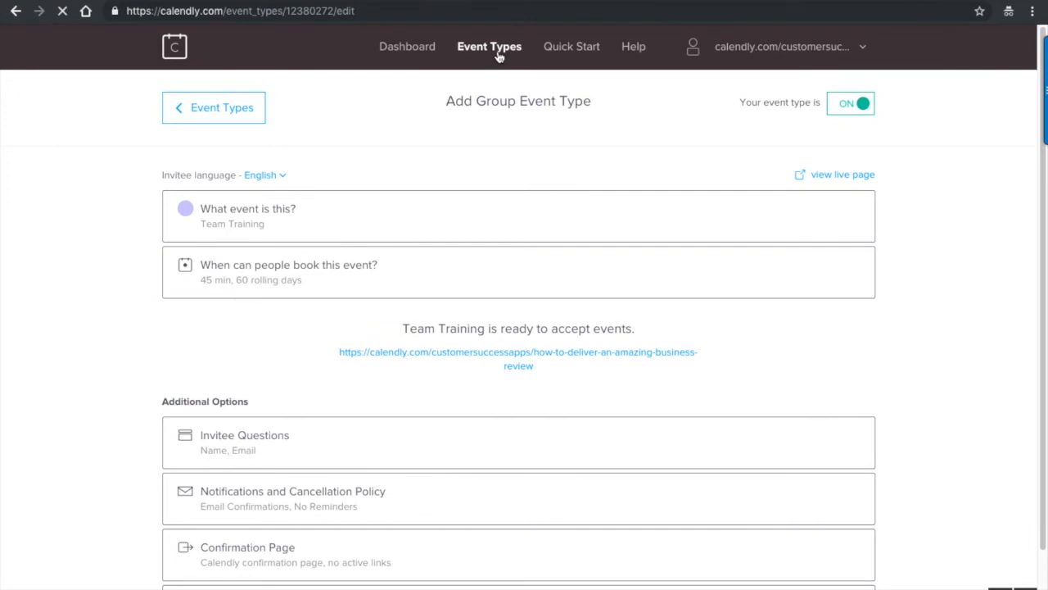
pyautogui.click(492, 48)
# - Copy the calendar-link email snippet from Quick Start, then close the panel
pyautogui.click(577, 50)
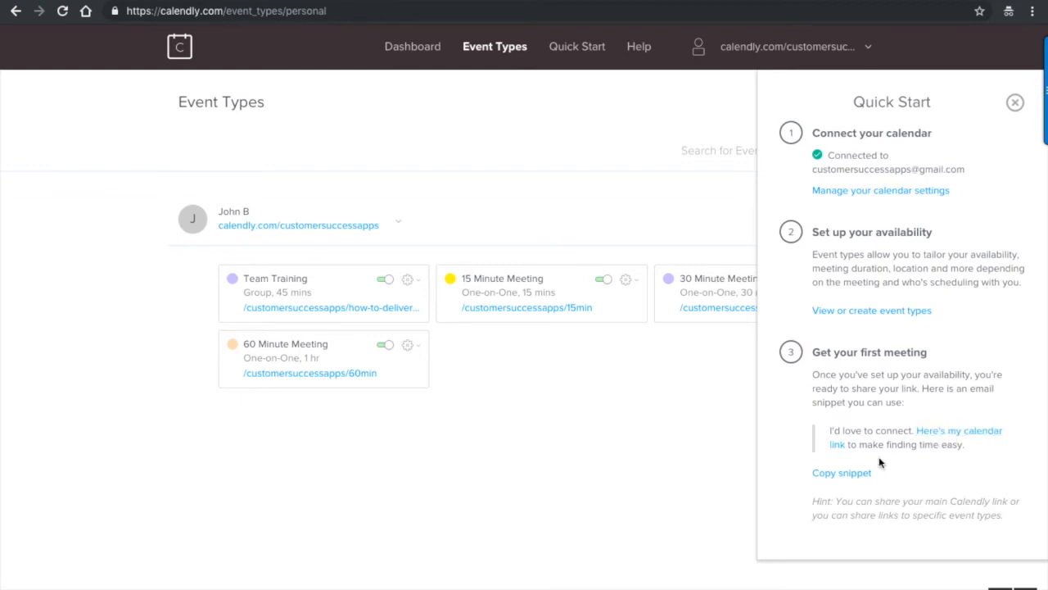
pyautogui.click(855, 474)
pyautogui.click(1014, 103)
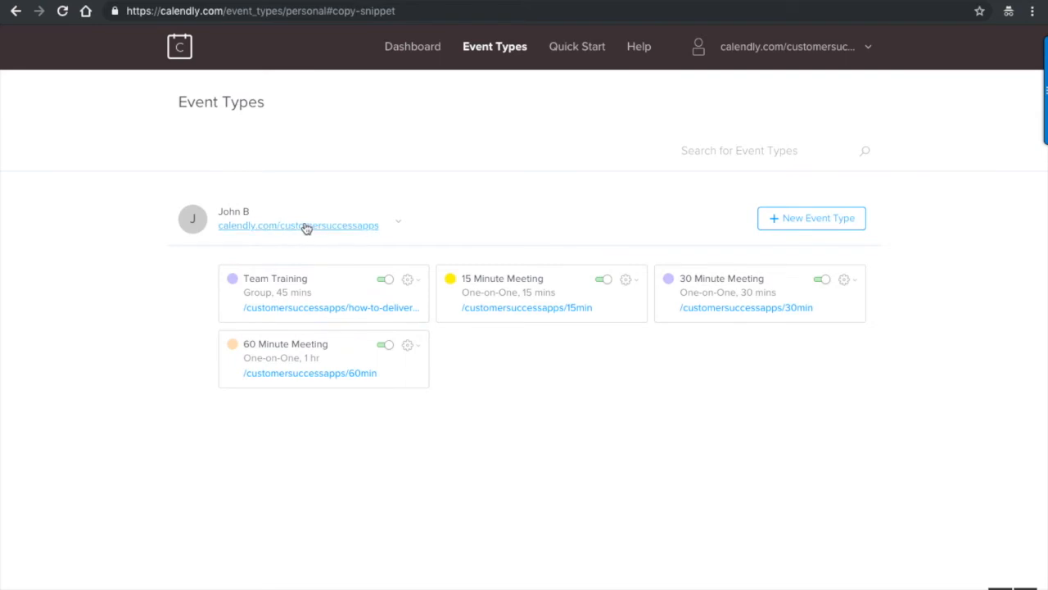
# - In Gmail, compose a full-screen email greeting the recipient, pasting the snippet and asking 'What time works for you?'
pyautogui.click(110, 1)
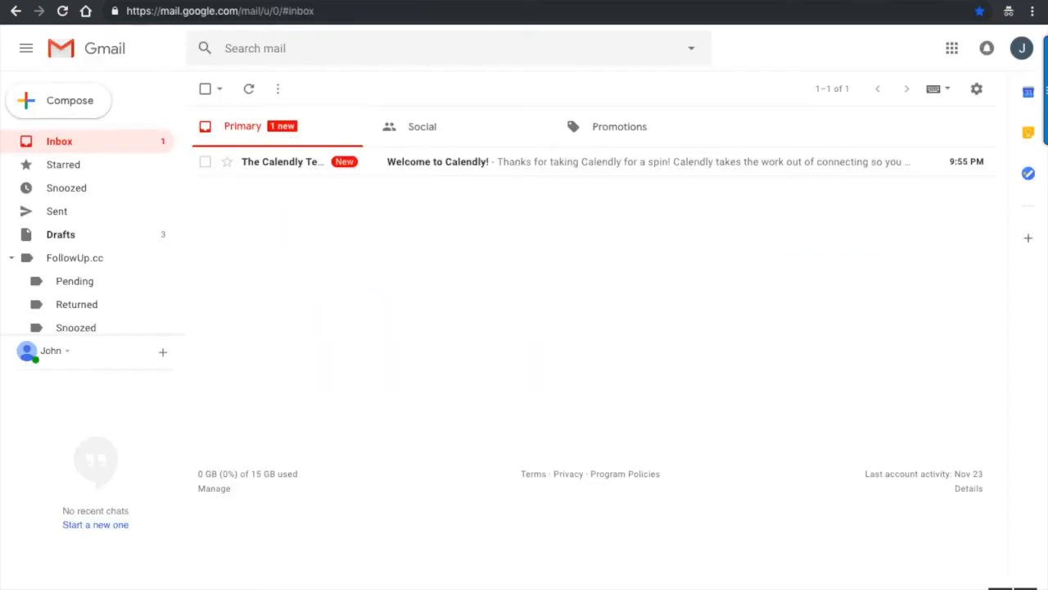
pyautogui.click(50, 104)
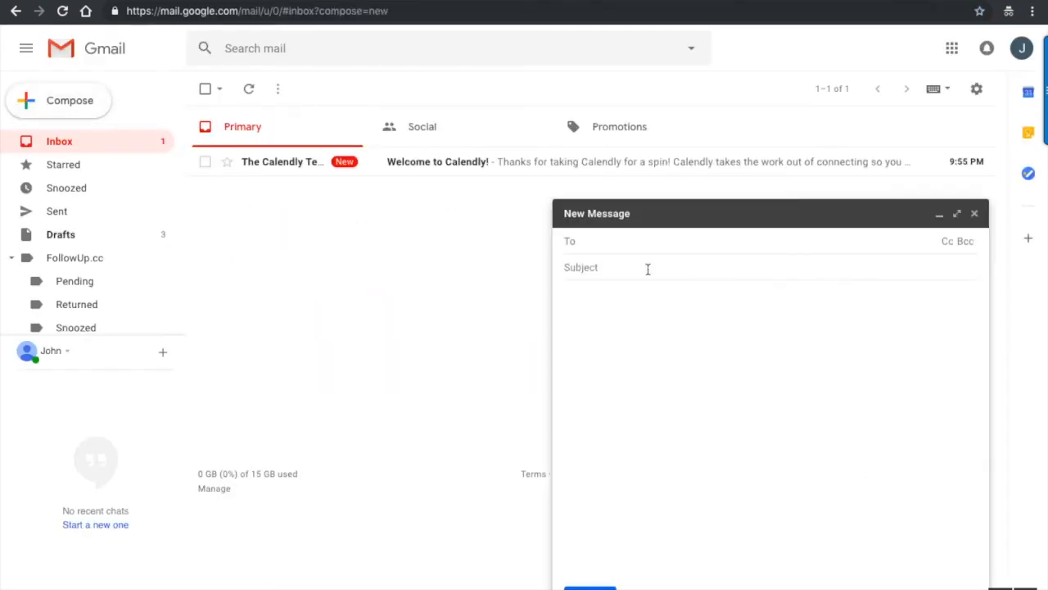
pyautogui.click(957, 213)
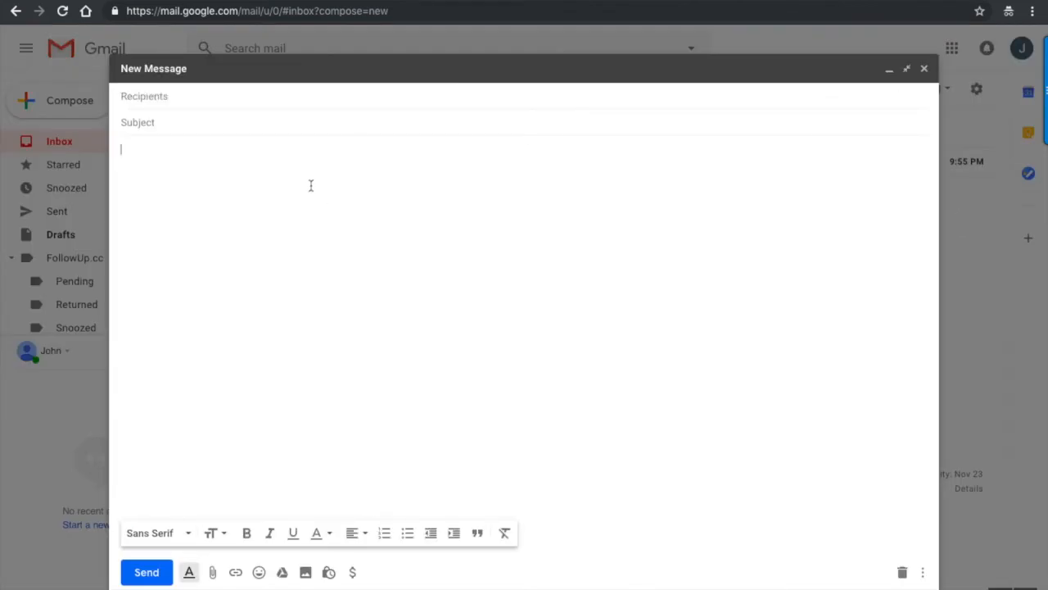
pyautogui.write('H')
pyautogui.write('Hey tom')
pyautogui.press('BackSpace')
pyautogui.press('BackSpace')
pyautogui.press('BackSpace')
pyautogui.write('Tom')
pyautogui.hotkey('ctrl', 'v')
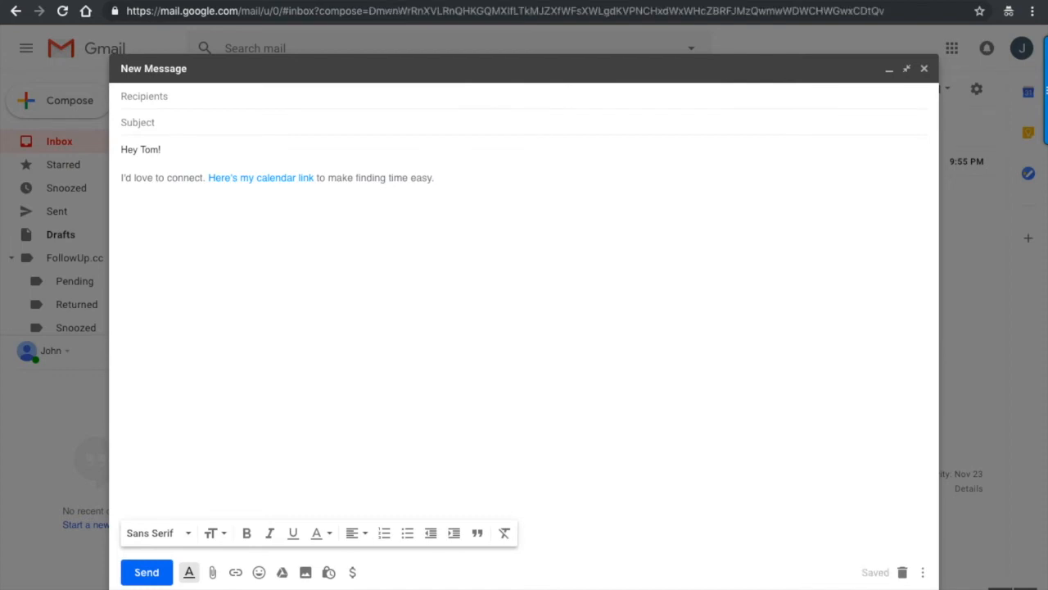
pyautogui.press('Return')
pyautogui.press('Return')
pyautogui.write('What time works')
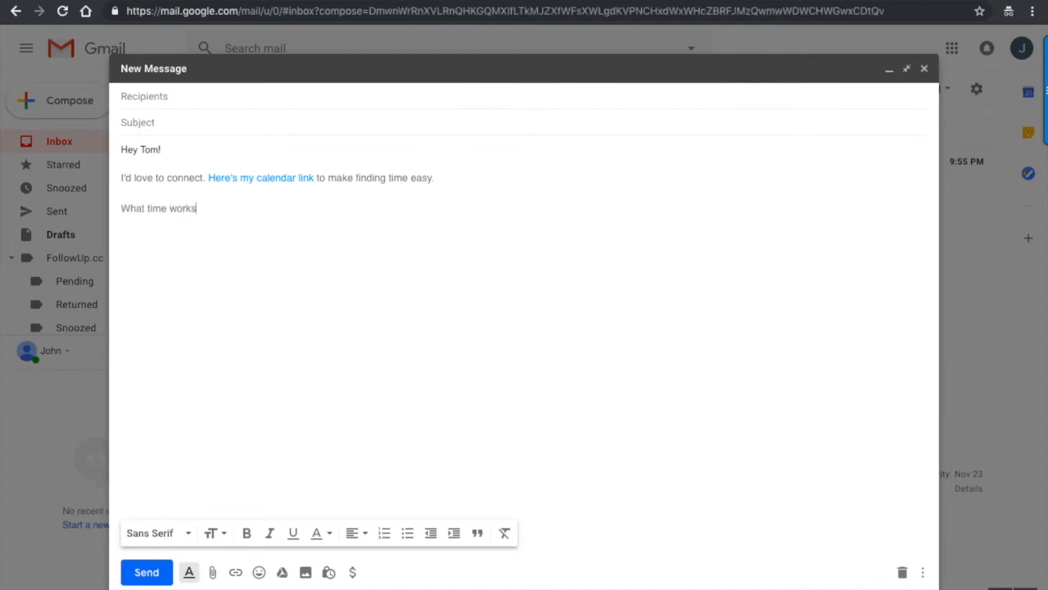
pyautogui.write(' for you? ')
pyautogui.write('John')
# - Add the recipient's address and subject 'Booking a meeting', then send the email
pyautogui.click(191, 96)
pyautogui.write('Tom@example.com')
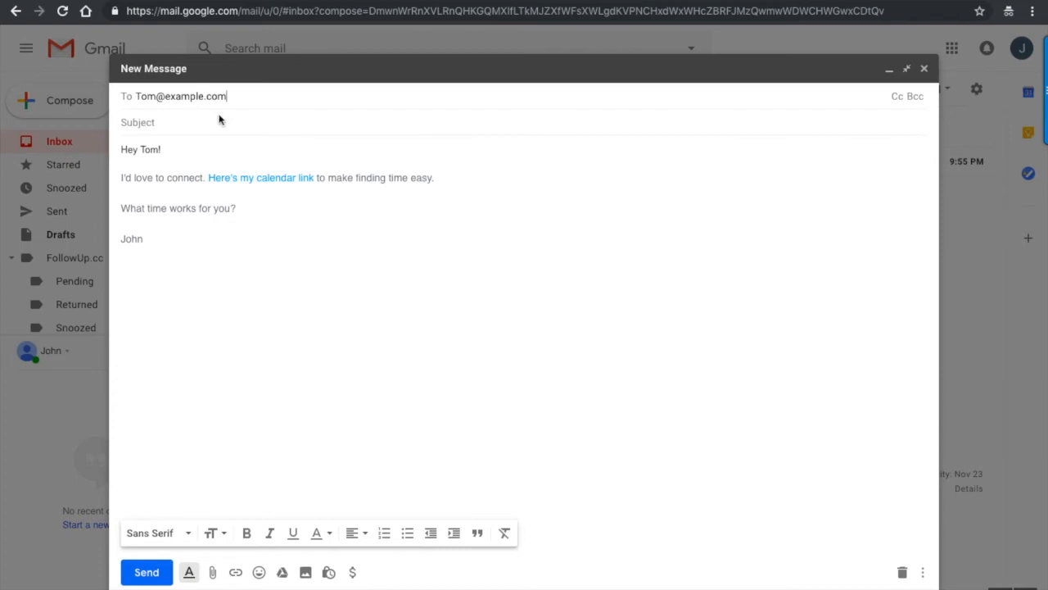
pyautogui.click(224, 132)
pyautogui.write('Booking a meeting!')
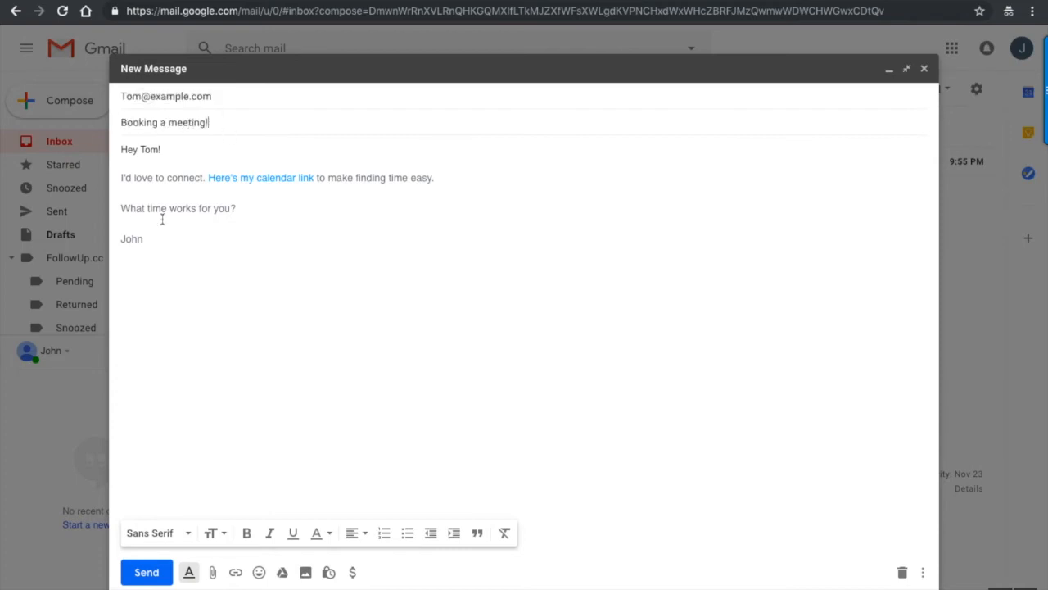
pyautogui.click(147, 571)
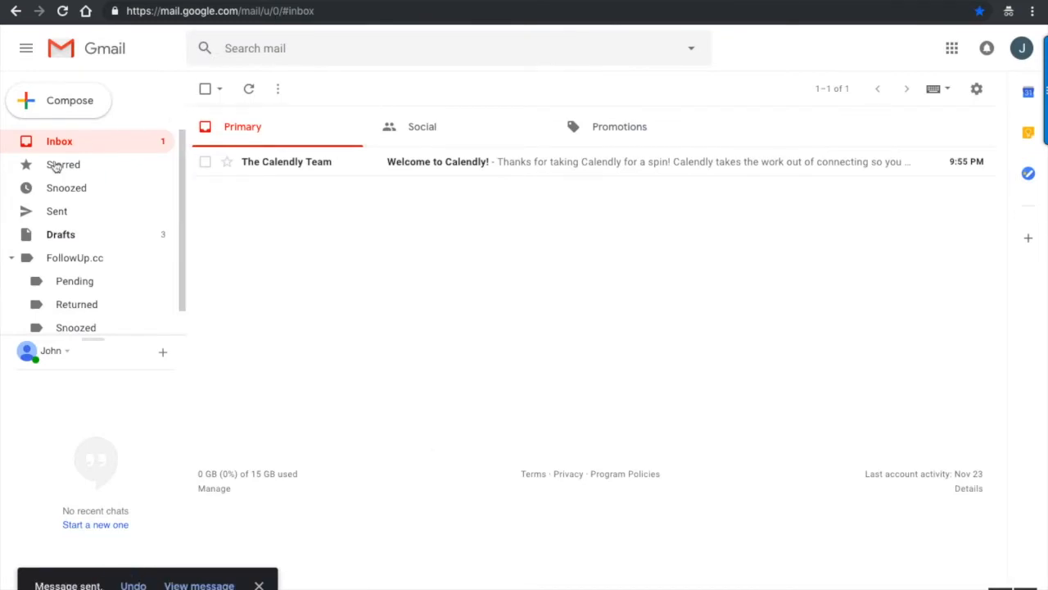
# - Open the sent 'Booking a meeting!' email and follow its calendar link
pyautogui.click(82, 215)
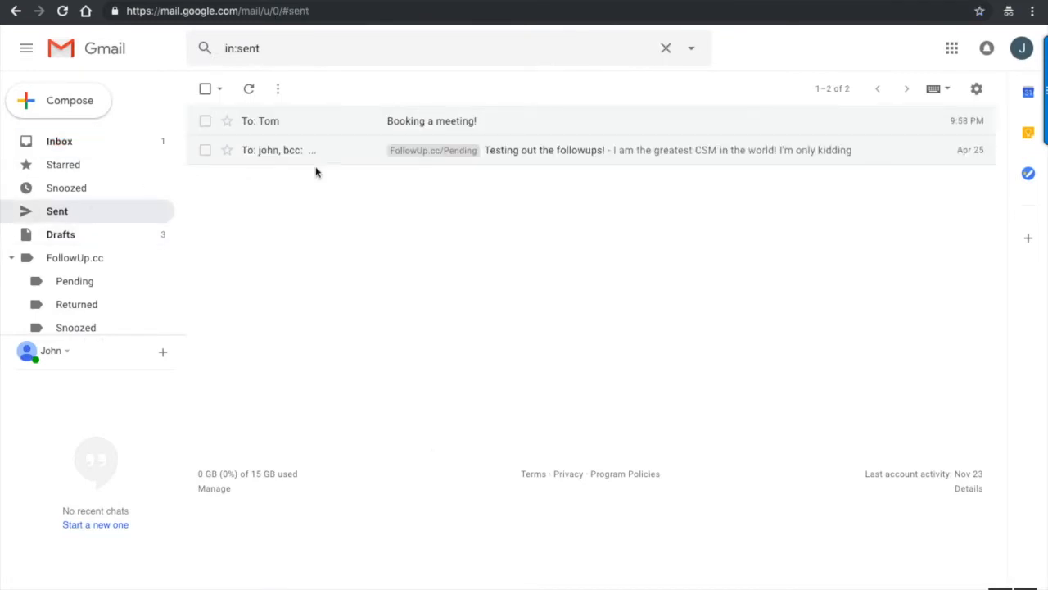
pyautogui.click(316, 123)
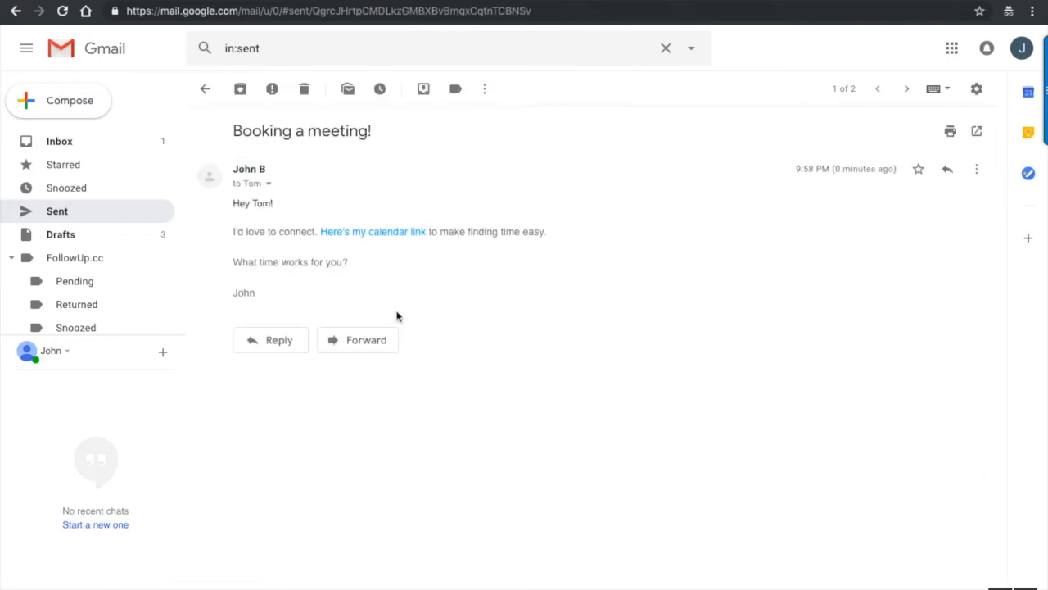
pyautogui.click(368, 235)
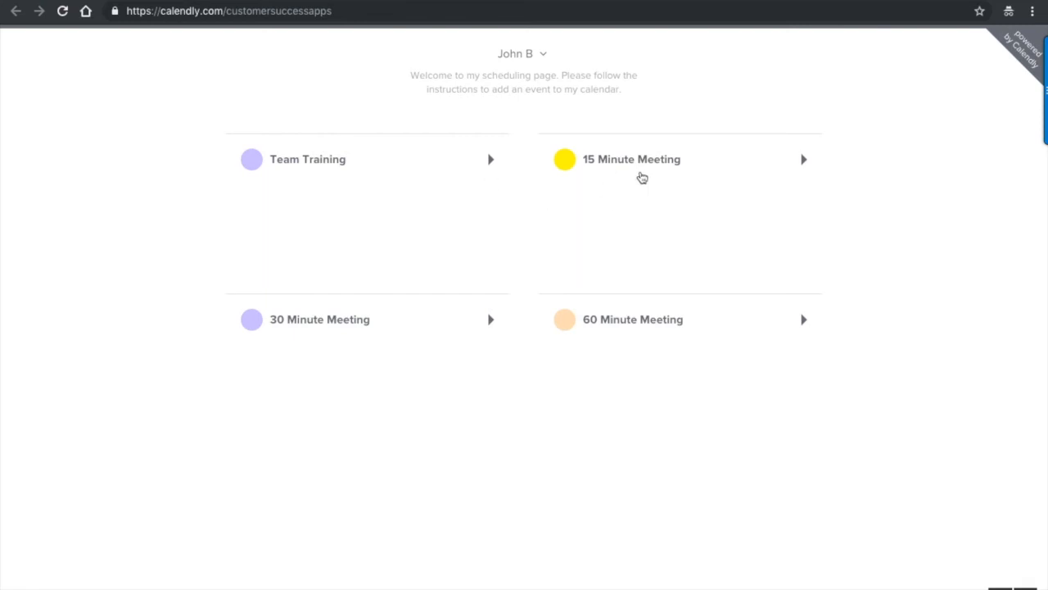
# - Choose the 15 Minute Meeting slot at 11:00am on Tuesday, December 11
pyautogui.click(645, 176)
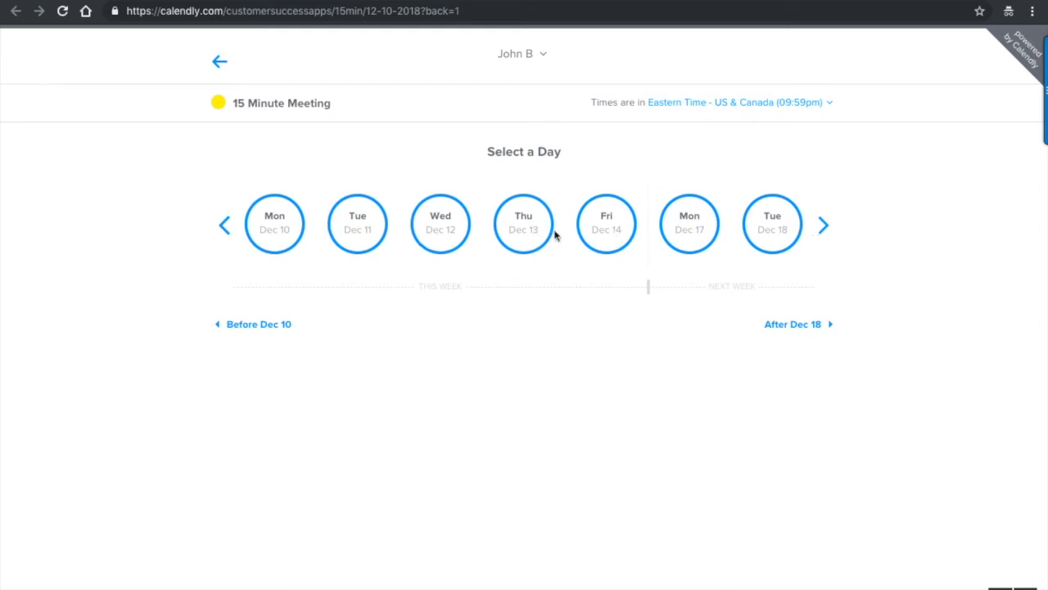
pyautogui.click(345, 224)
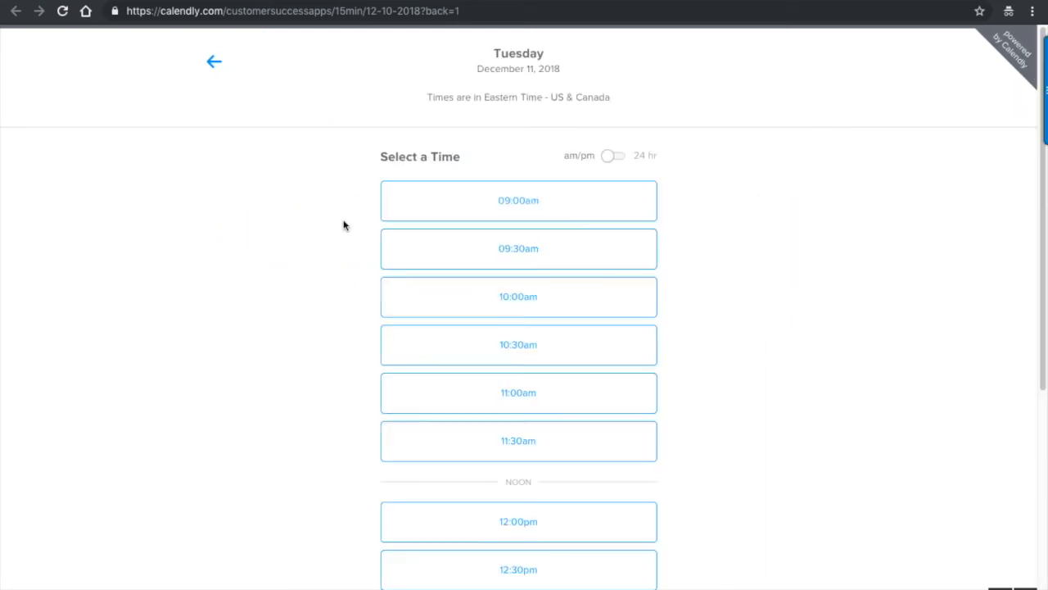
pyautogui.click(534, 404)
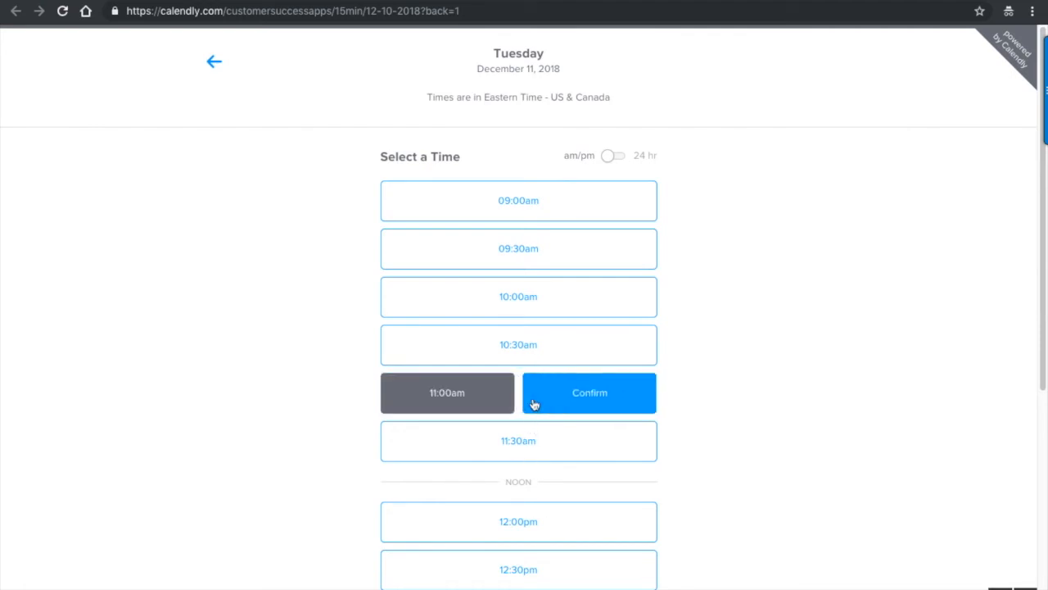
pyautogui.click(565, 399)
# - Enter the guest's full name and e-mail, schedule the event, then return to Gmail
pyautogui.click(584, 163)
pyautogui.write('John')
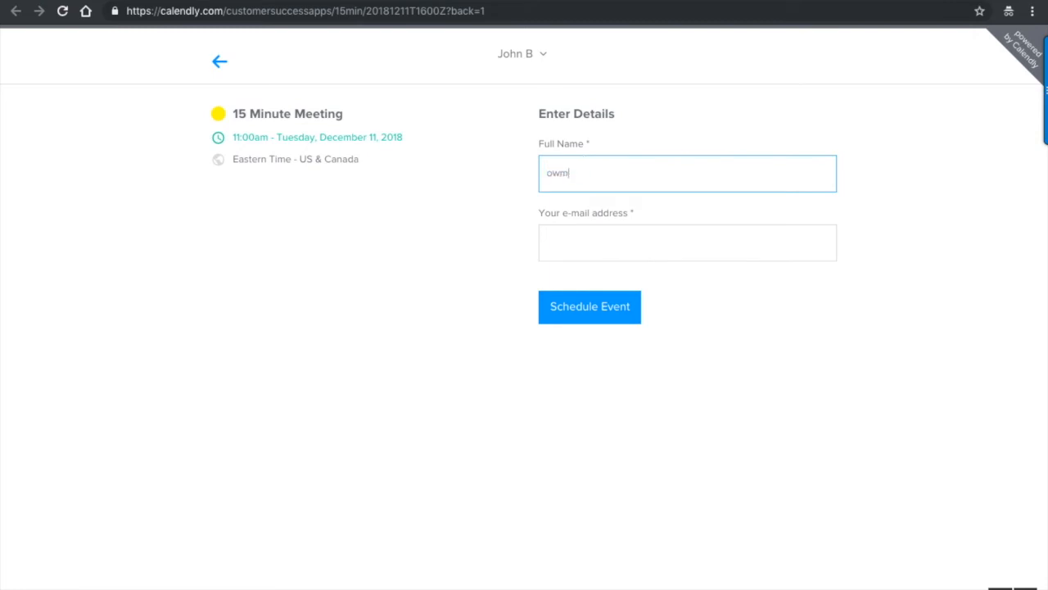
pyautogui.press('Tab')
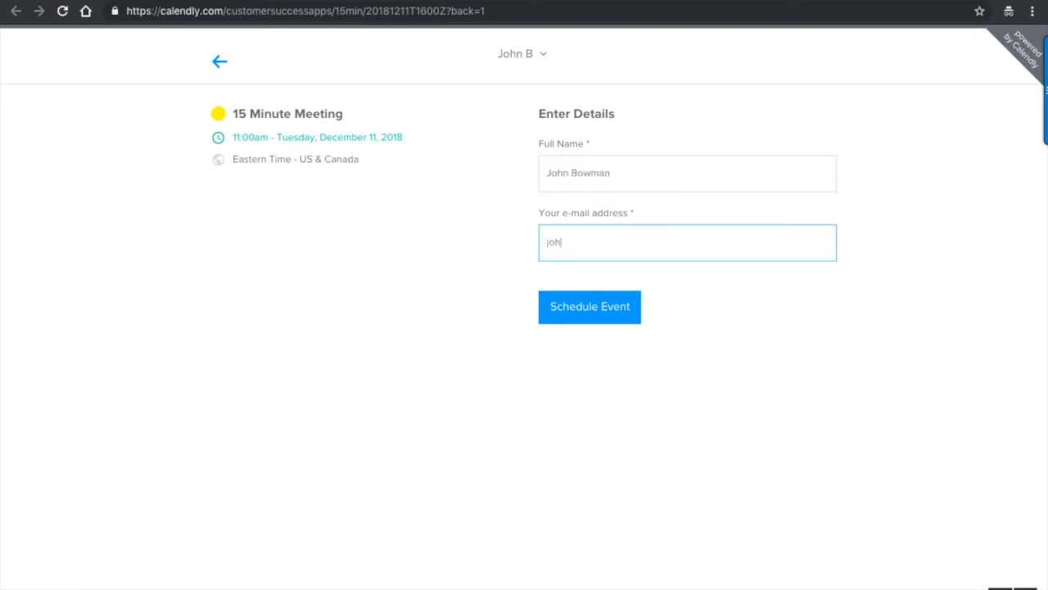
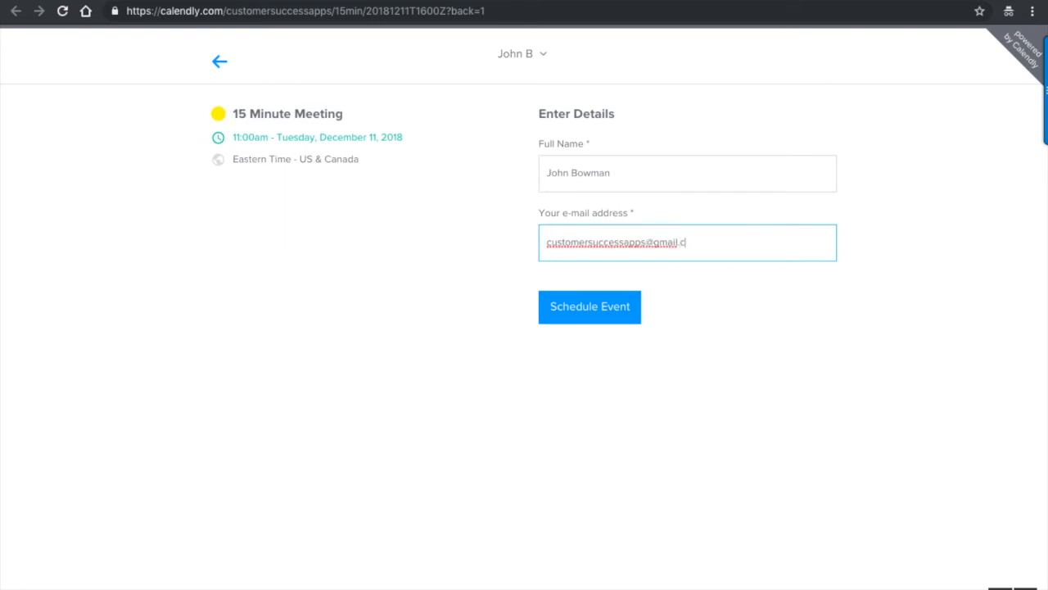
pyautogui.click(607, 312)
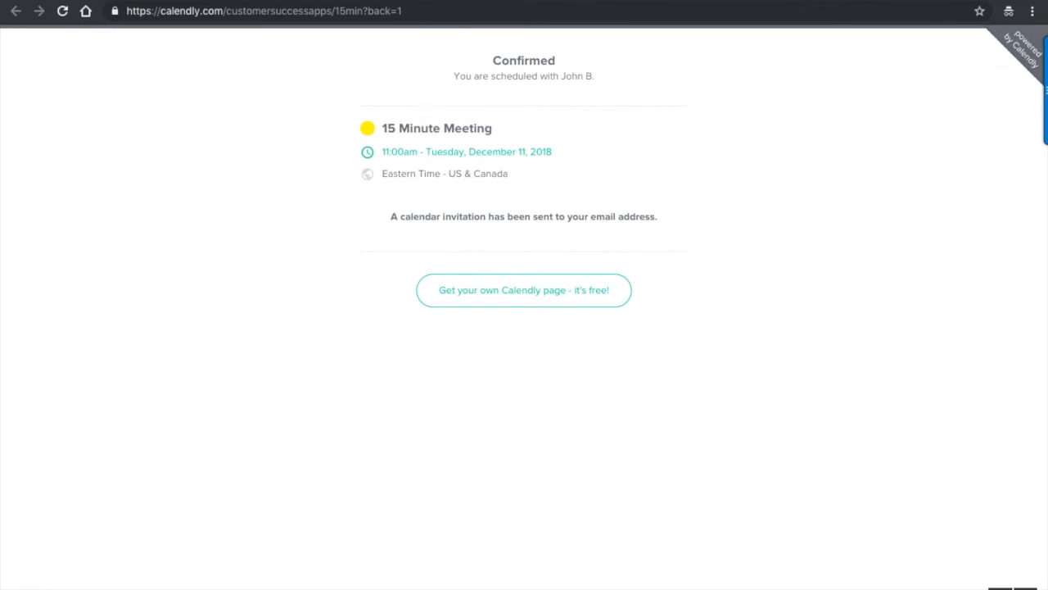
pyautogui.click(65, 1)
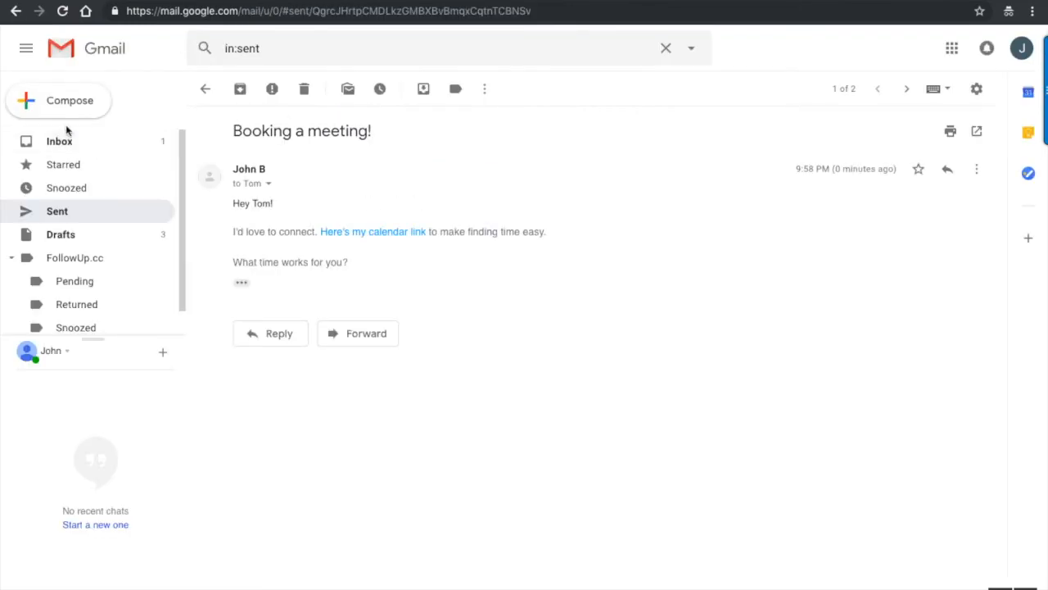
# - Open Google Calendar from the Google apps grid and postpone the notifications prompt
pyautogui.click(952, 49)
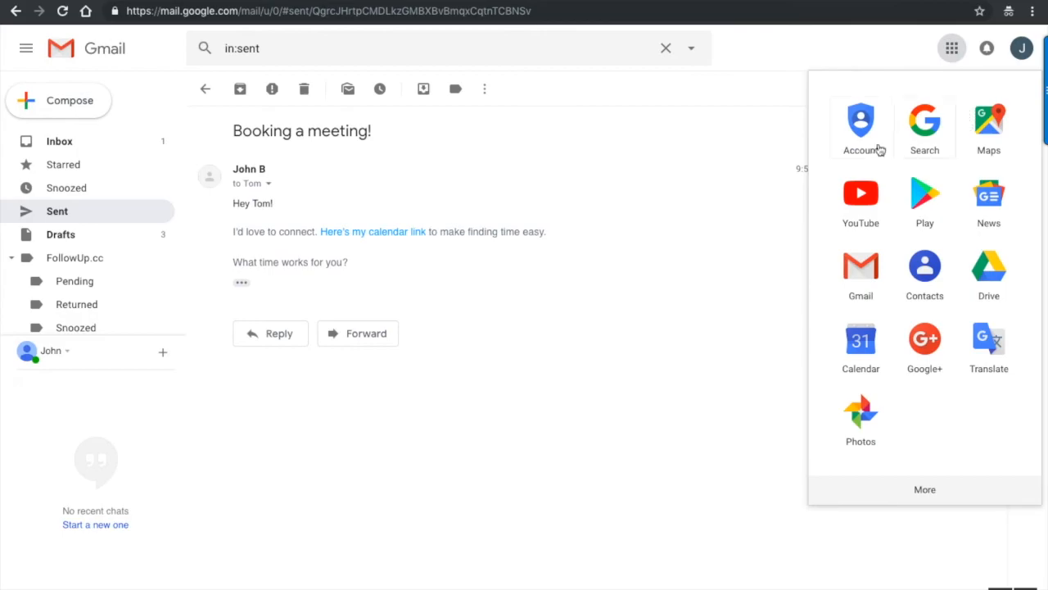
pyautogui.click(858, 350)
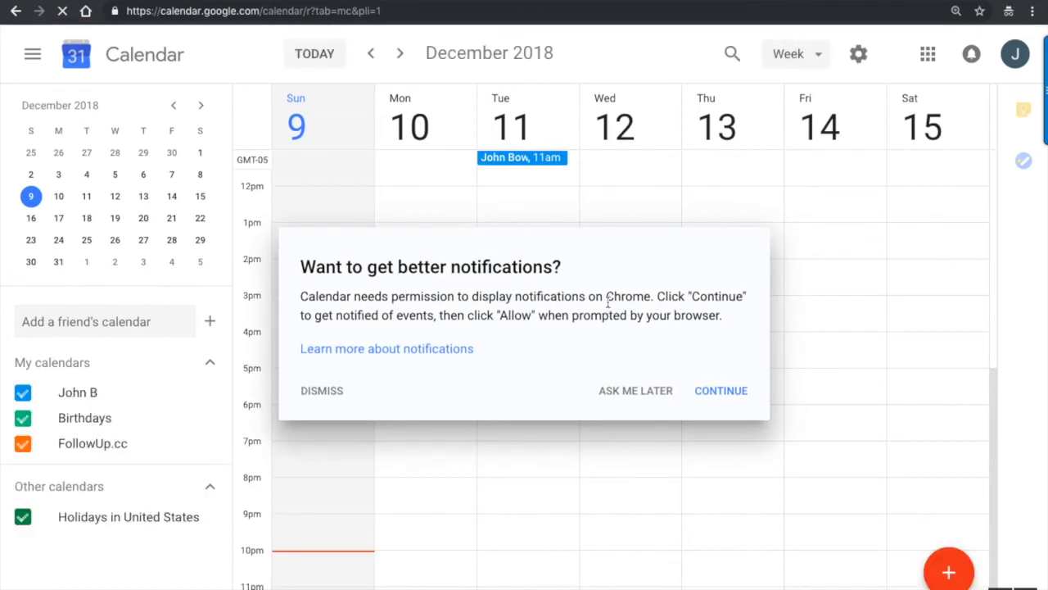
pyautogui.click(631, 393)
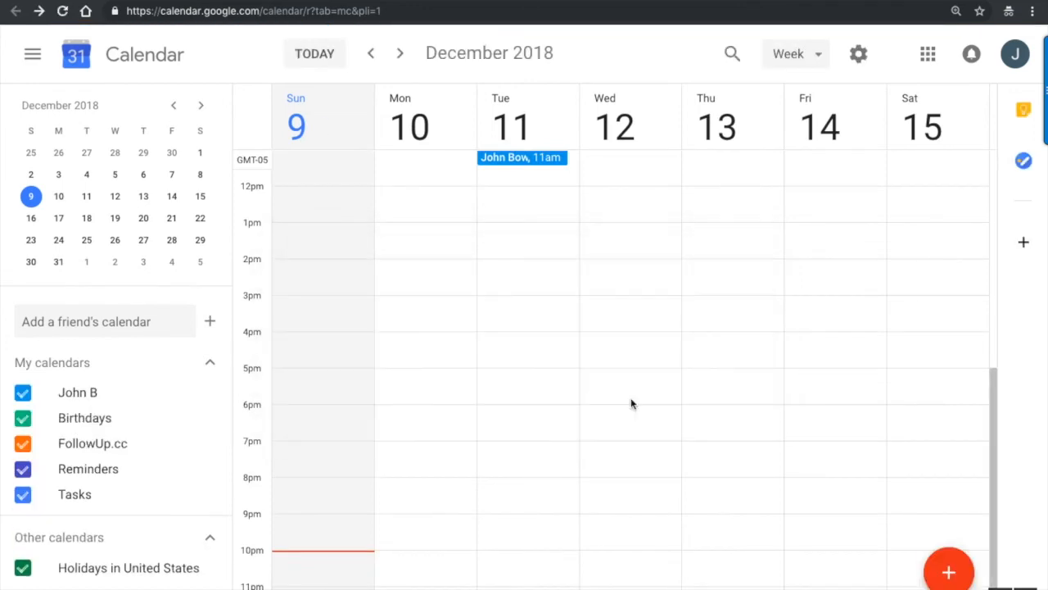
pyautogui.scroll(2, 515, 257)
# - Review the details of the Tuesday, December 11 11:00–11:15 booking, then close them
pyautogui.click(512, 230)
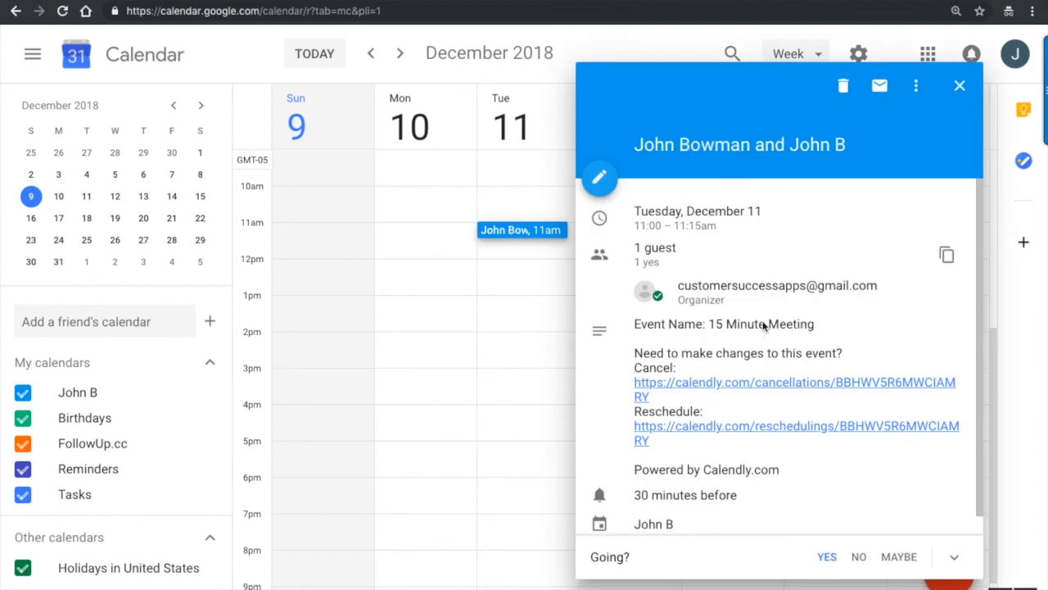
pyautogui.scroll(-1, 768, 315)
pyautogui.scroll(1, 764, 321)
pyautogui.click(962, 86)
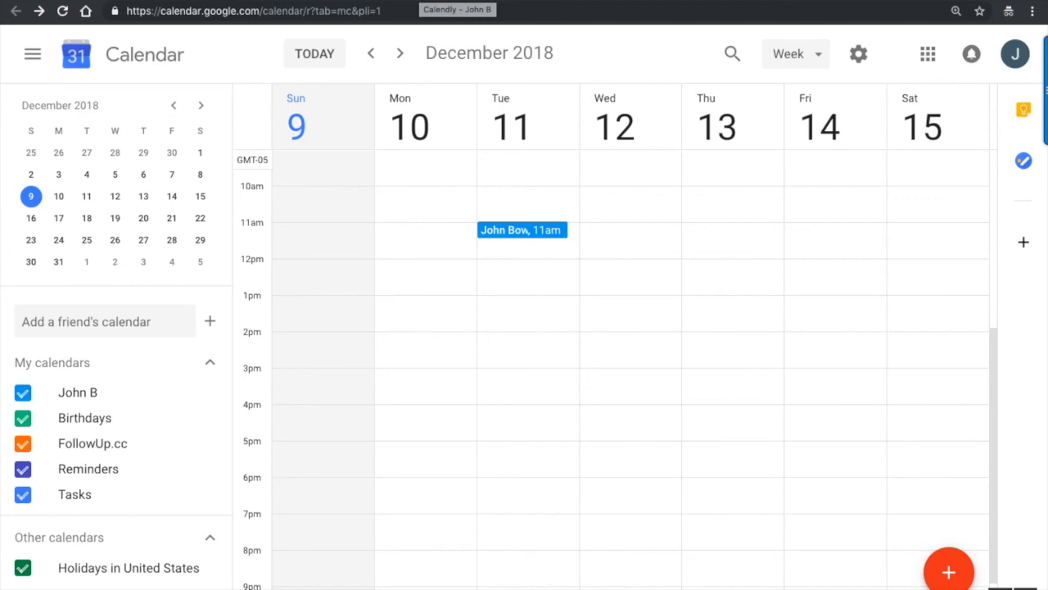
# - Go to Calendly's Integrations page via the account menu and browse the integration cards
pyautogui.click(409, 2)
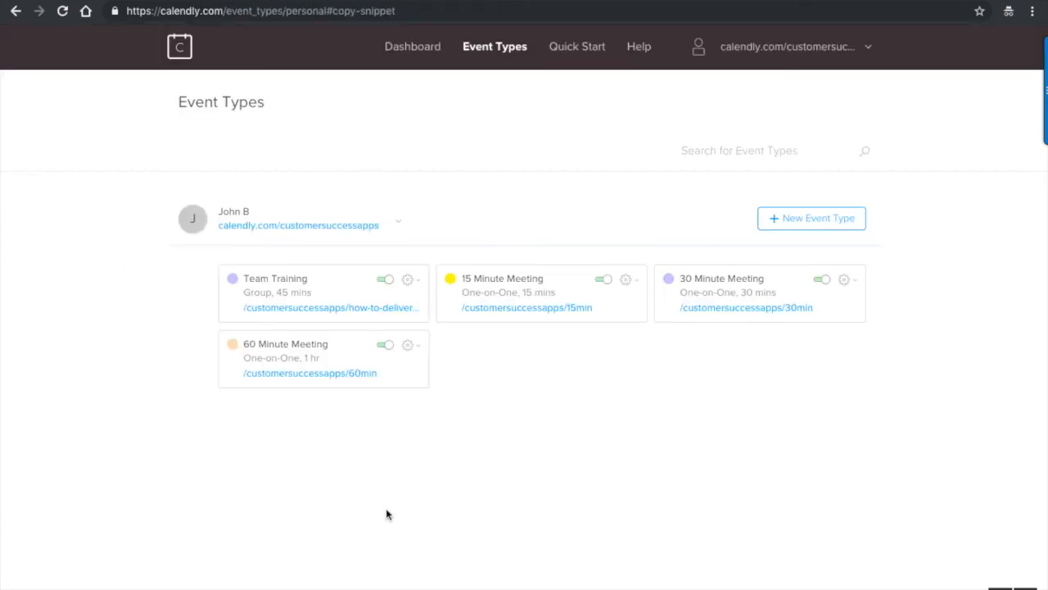
pyautogui.click(839, 49)
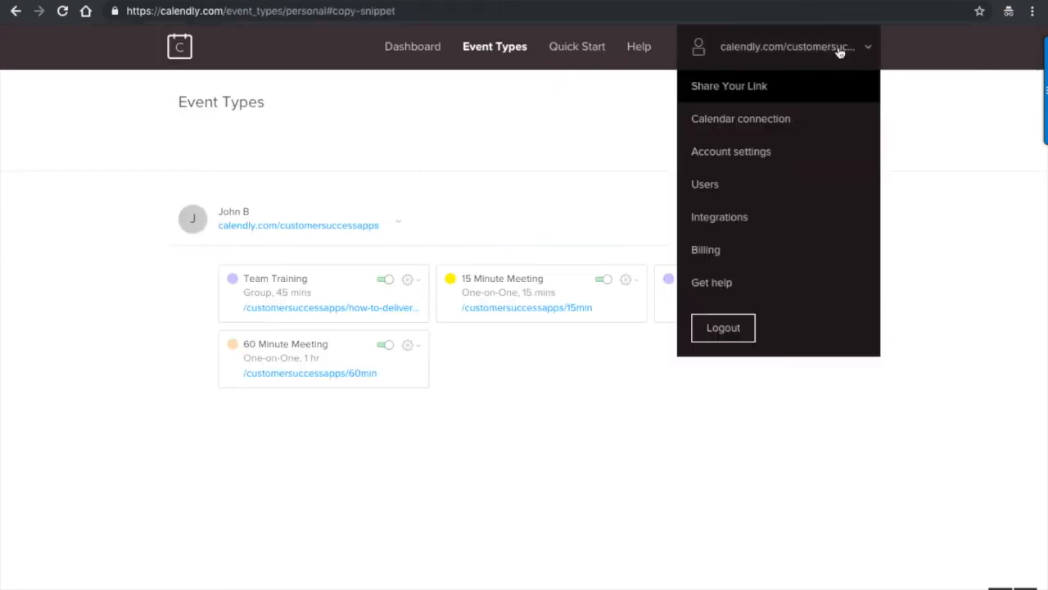
pyautogui.click(747, 218)
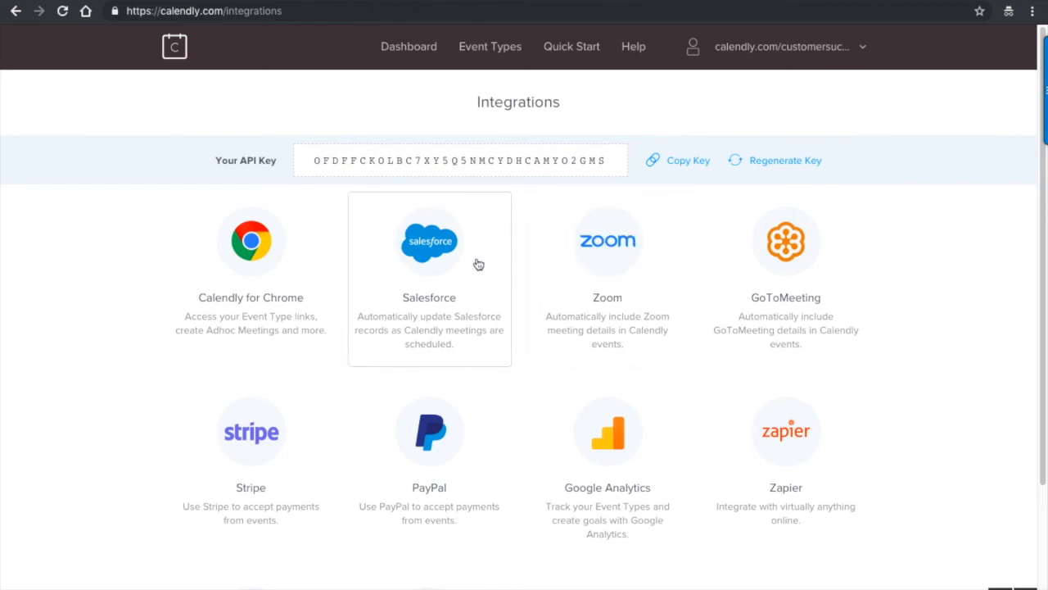
pyautogui.scroll(-1, 499, 271)
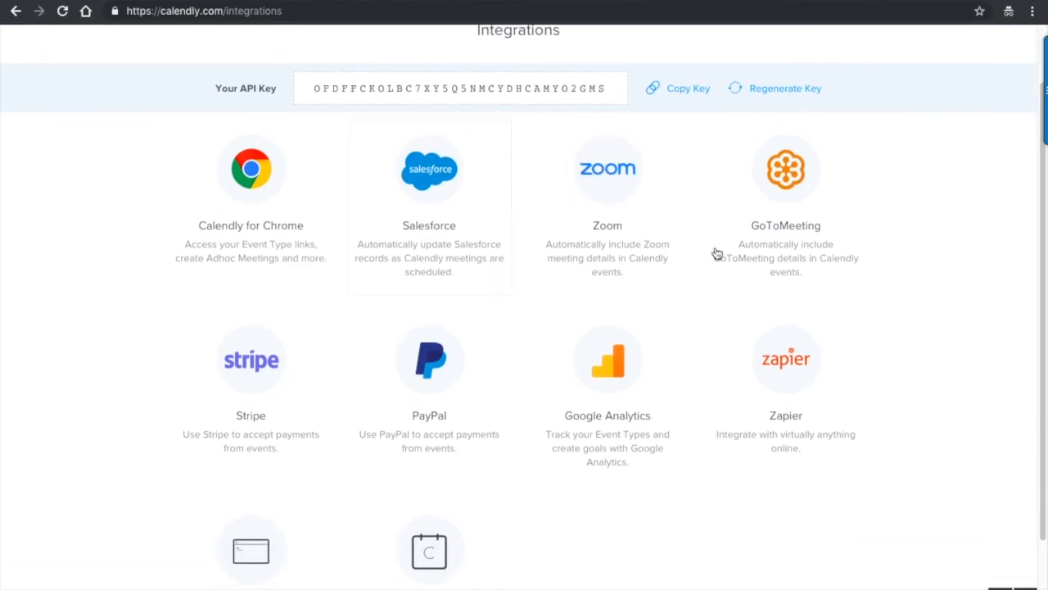
pyautogui.scroll(-1, 423, 276)
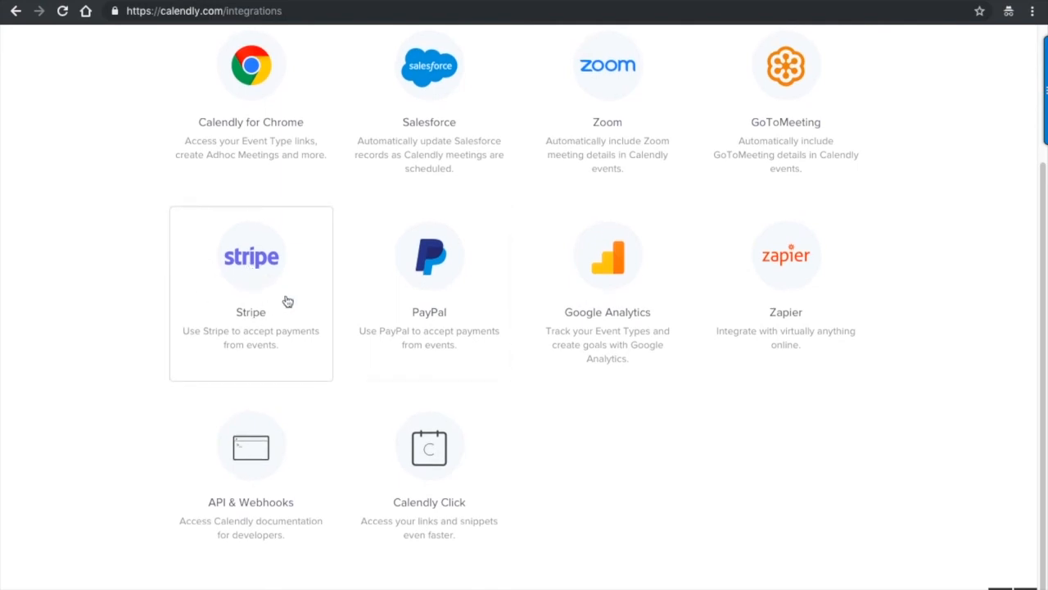
pyautogui.scroll(1, 287, 301)
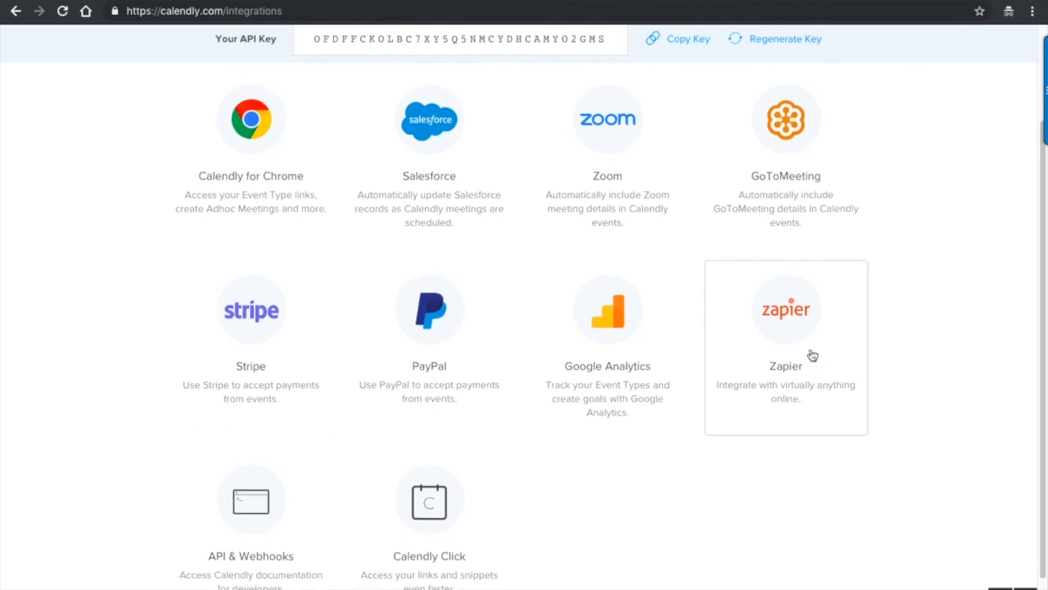
pyautogui.scroll(1, 812, 355)
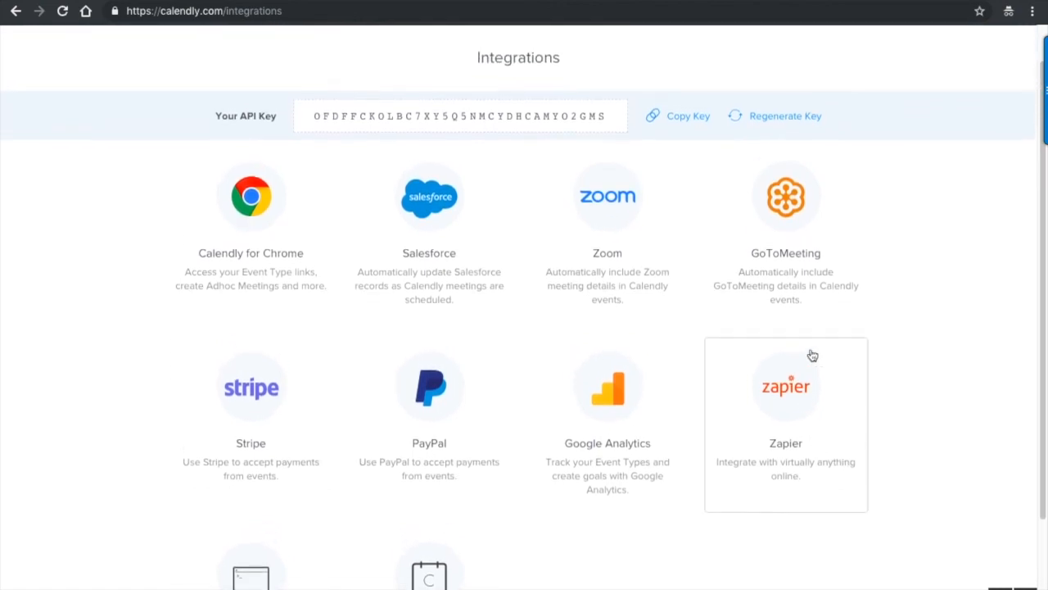
# - View the Zoom integration's details, then return to the integrations list
pyautogui.click(611, 237)
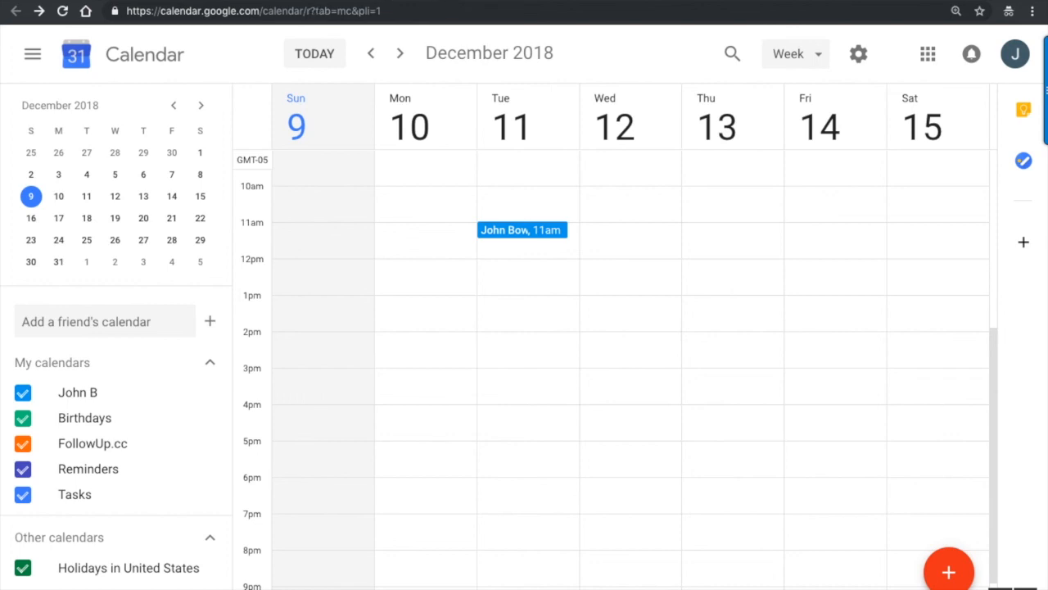
pyautogui.click(483, 0)
pyautogui.click(570, 1)
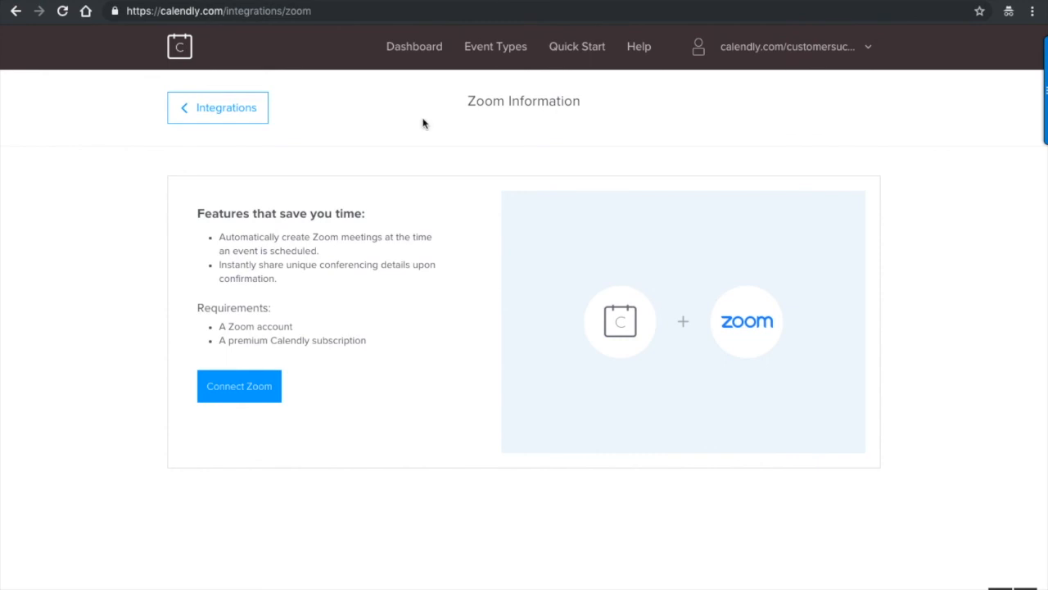
pyautogui.click(199, 111)
# - Copy the Team Training event's booking URL from the Calendly dashboard
pyautogui.click(414, 46)
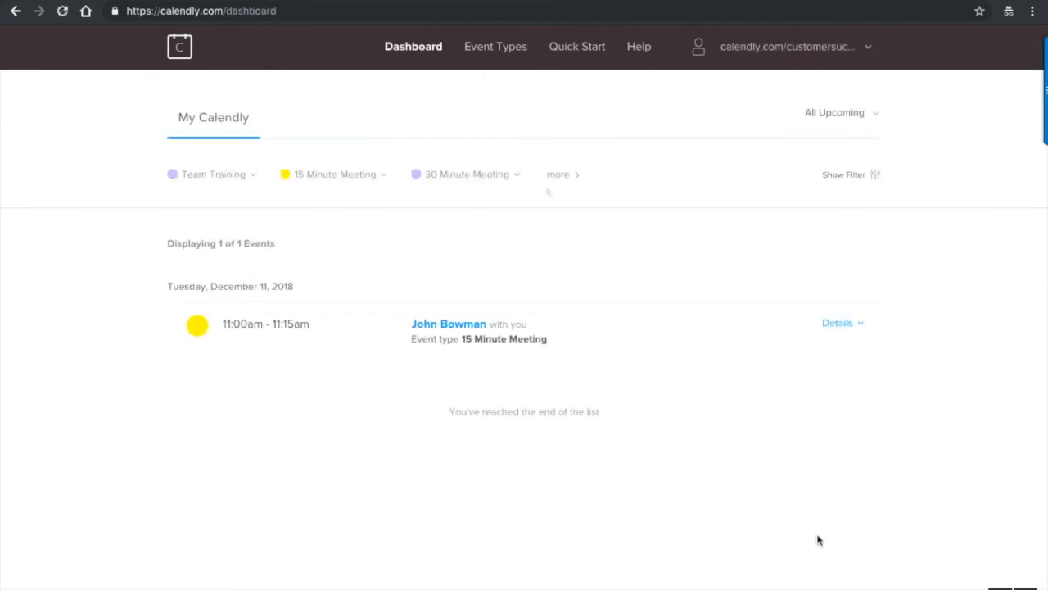
pyautogui.click(237, 181)
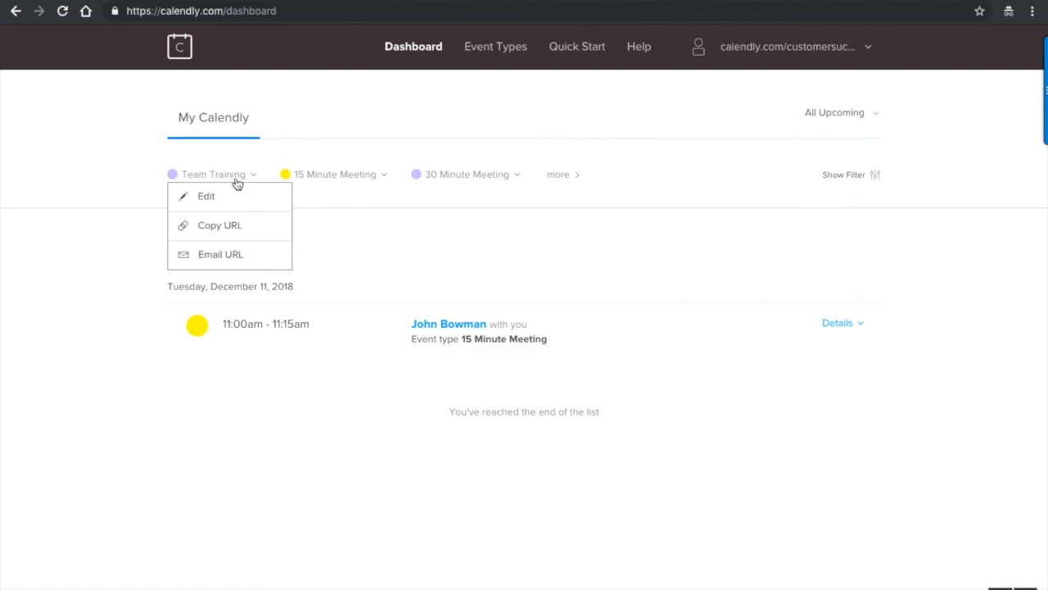
pyautogui.click(240, 234)
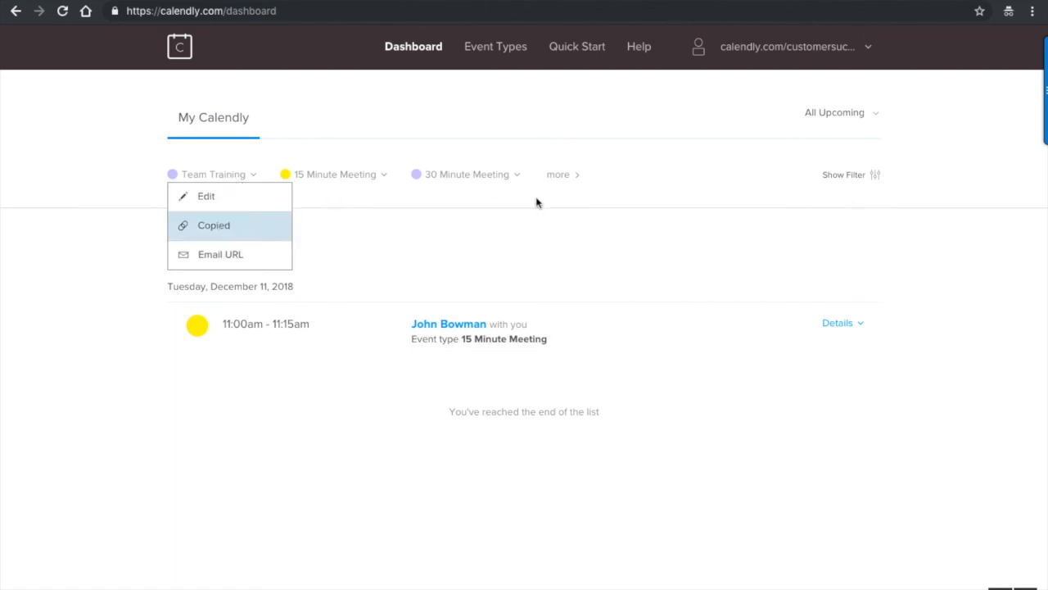
# - Load the copied Team Training link in a new private browser tab
pyautogui.hotkey('ctrl', 't')
pyautogui.write('https://calendly.com/customersuccessapps/how-to-deliver-an-amazing-business-review')
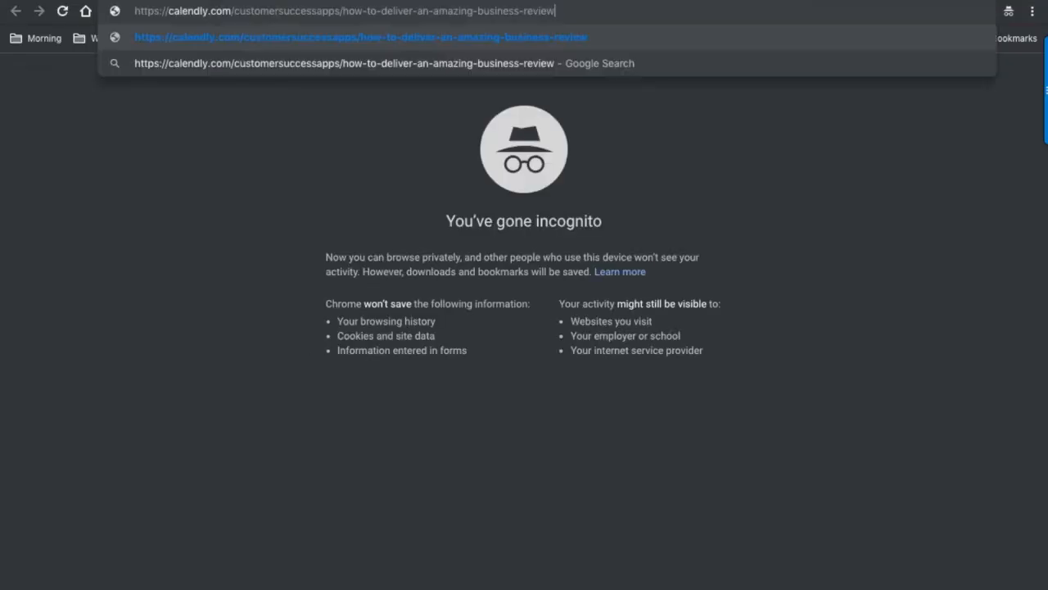
pyautogui.press('Return')
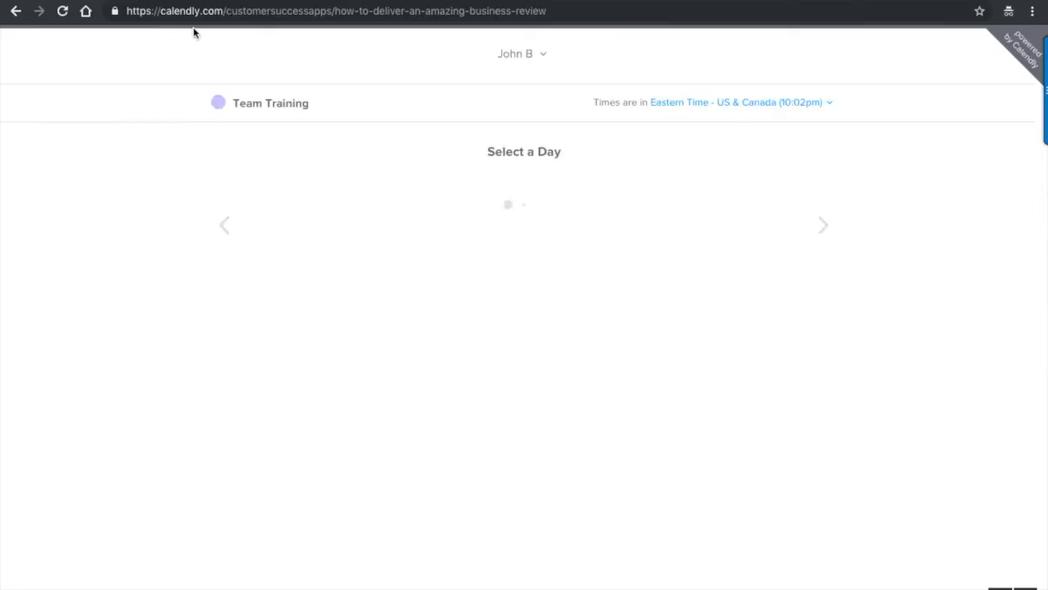
pyautogui.click(211, 11)
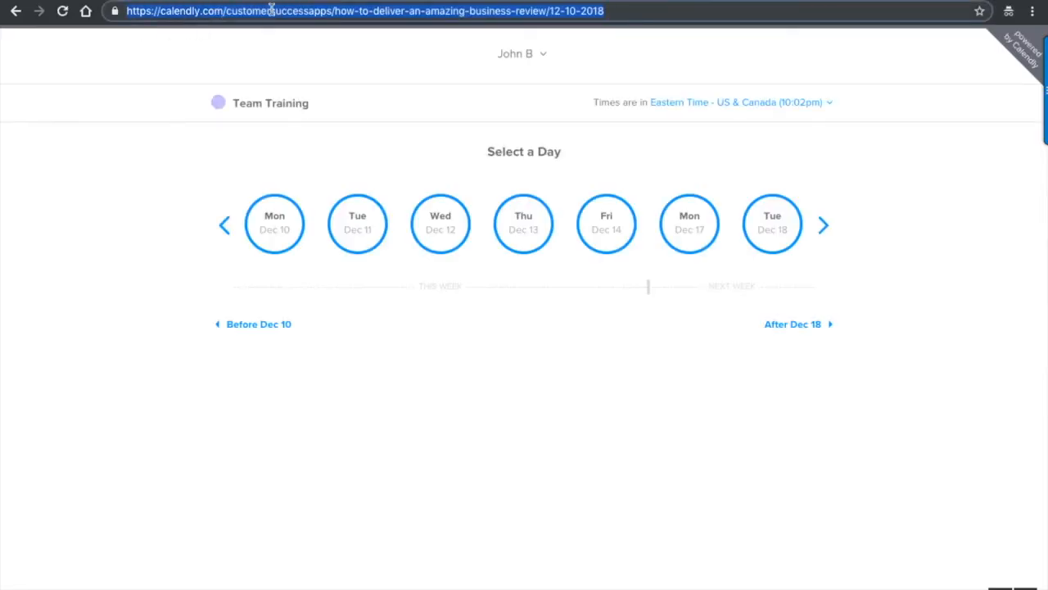